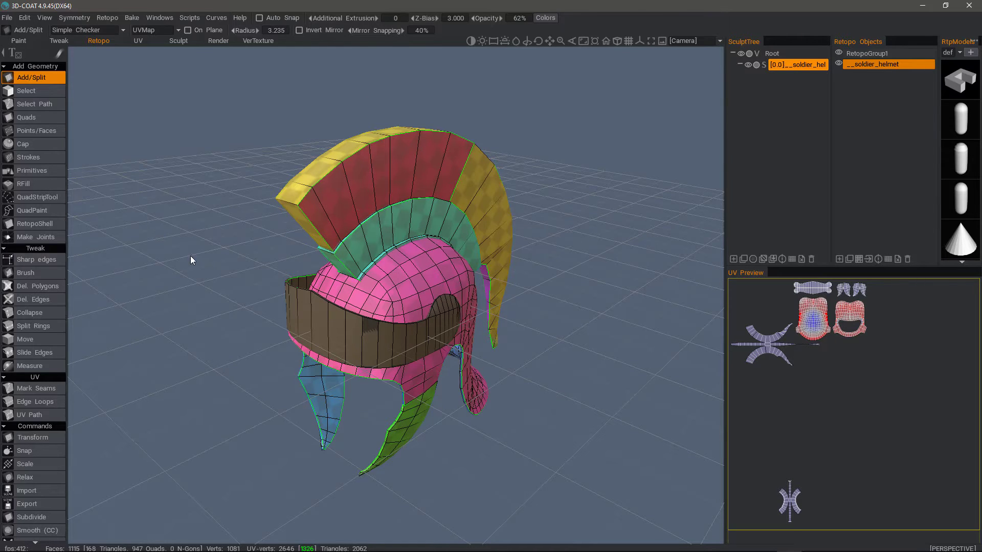
Dock the Retopo Objects list ahead of the SculptTree and widen it so full group names fit.
{"action": "left_click_drag", "start_coordinate": [235, 293], "coordinate": [207, 292]}
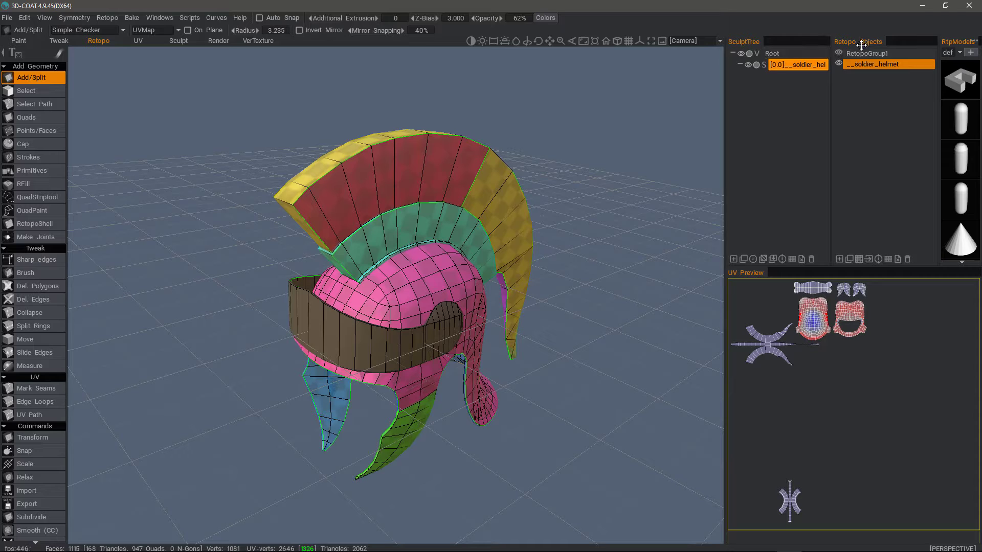
{"action": "left_click_drag", "start_coordinate": [860, 47], "coordinate": [718, 98]}
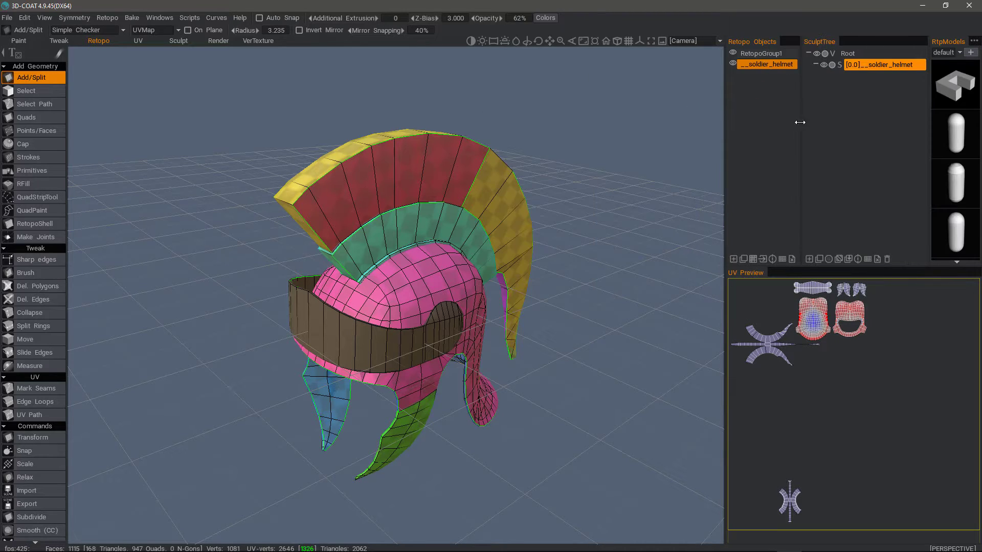
{"action": "left_click_drag", "start_coordinate": [800, 123], "coordinate": [833, 120]}
Hide the soldier helmet sculpt volume and, in Faces mode, select all connected retopo faces of the tall crest.
{"action": "left_click", "coordinate": [854, 65]}
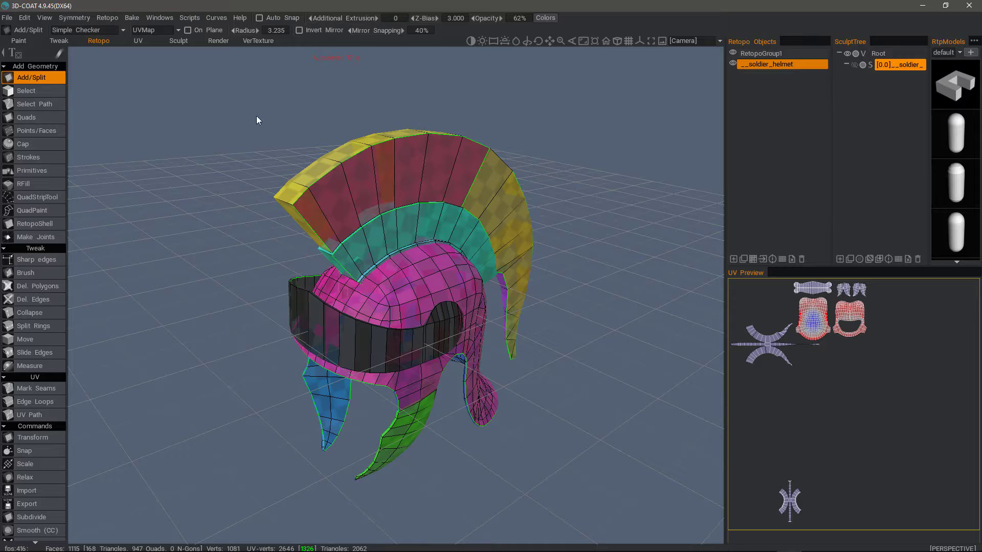
{"action": "left_click", "coordinate": [37, 91]}
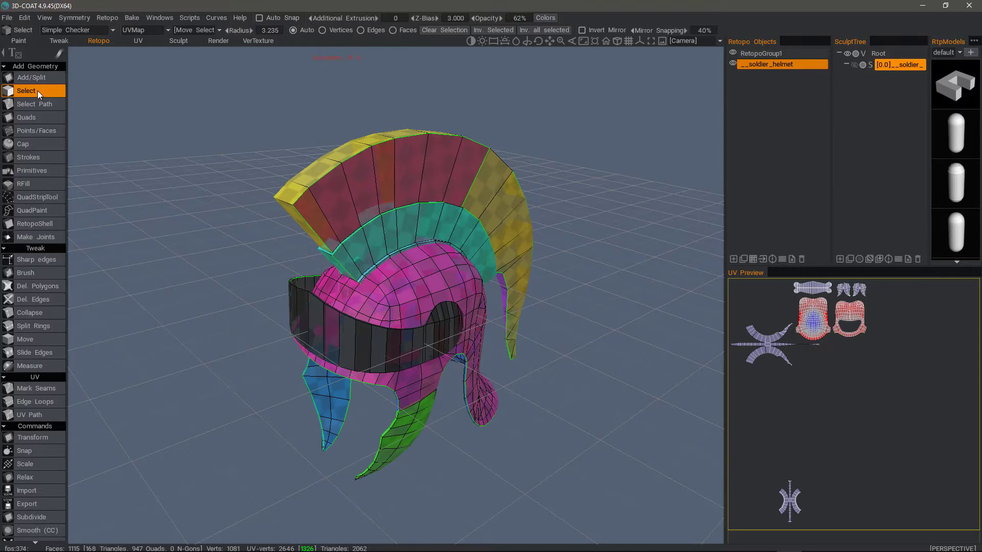
{"action": "left_click", "coordinate": [392, 31]}
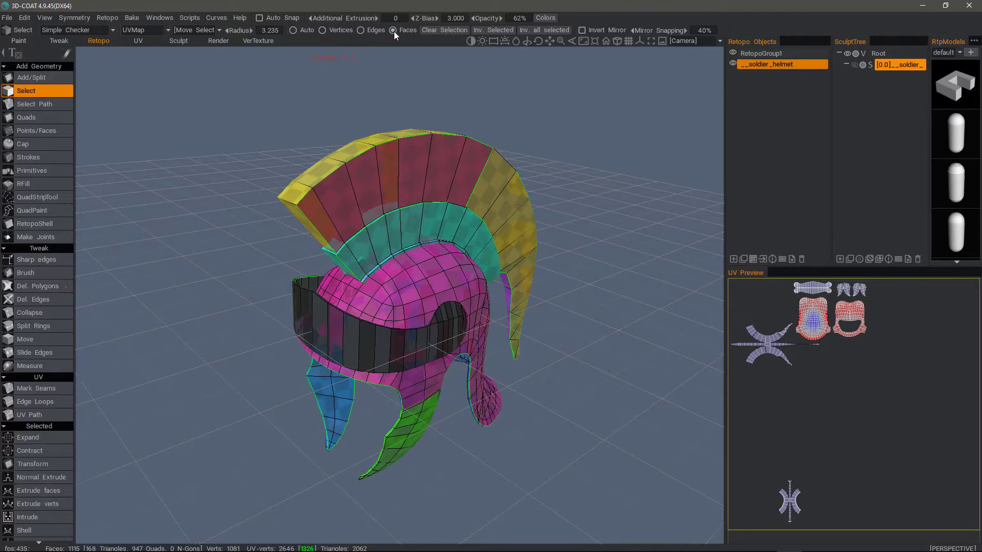
{"action": "left_click", "coordinate": [307, 168]}
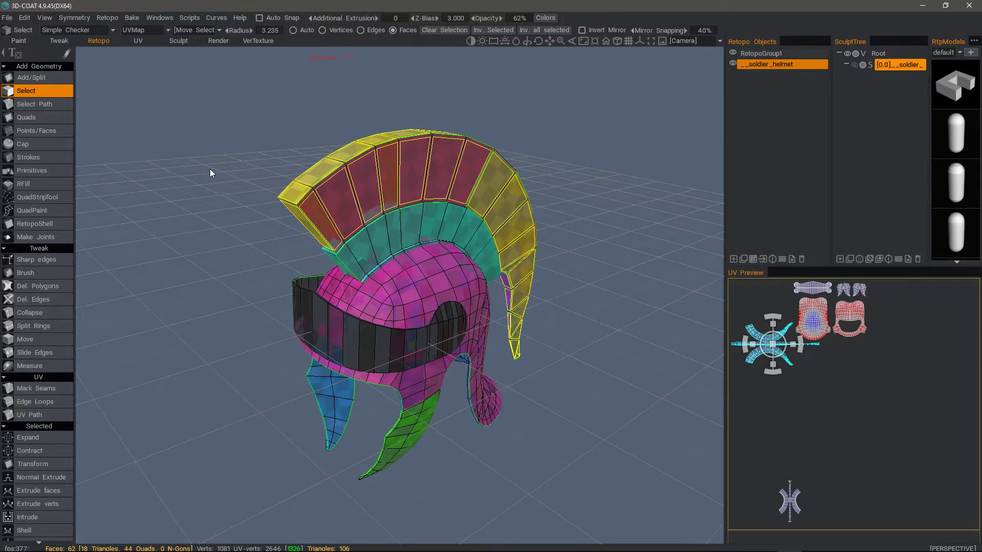
{"action": "left_click_drag", "start_coordinate": [305, 148], "coordinate": [154, 150]}
{"action": "left_click_drag", "start_coordinate": [474, 223], "coordinate": [504, 224]}
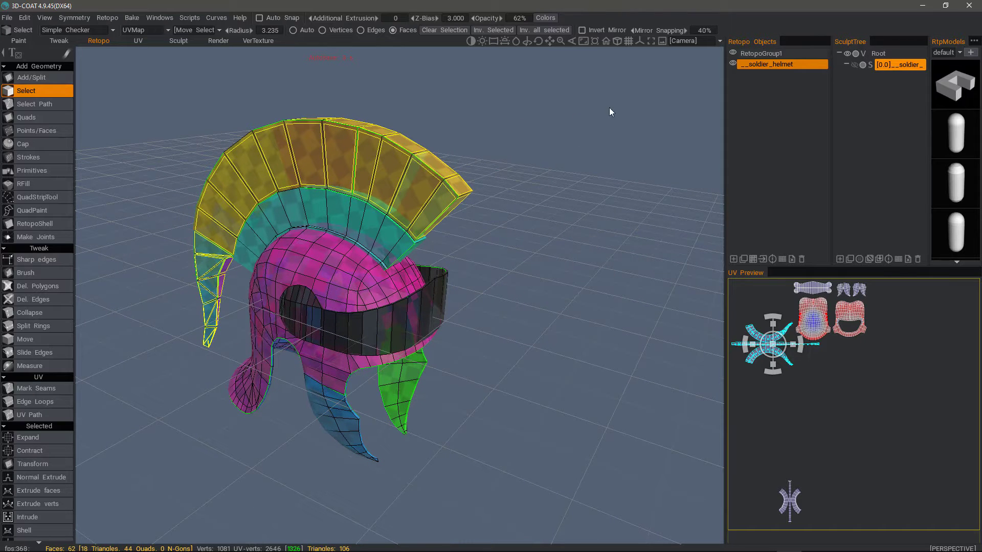
Rename RetopoGroup1 as Fibers and move the selected crest faces into that group.
{"action": "left_click", "coordinate": [751, 54]}
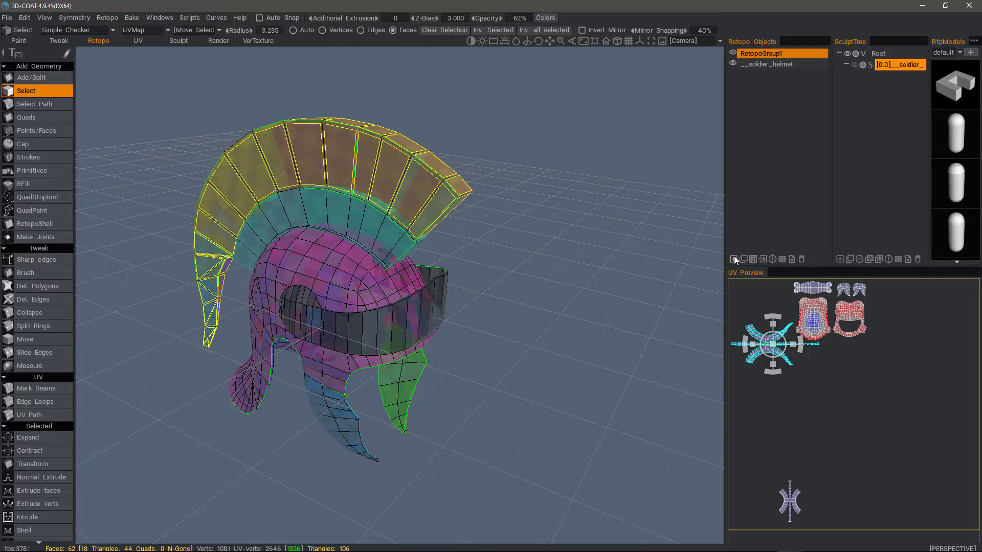
{"action": "double_click", "coordinate": [757, 53]}
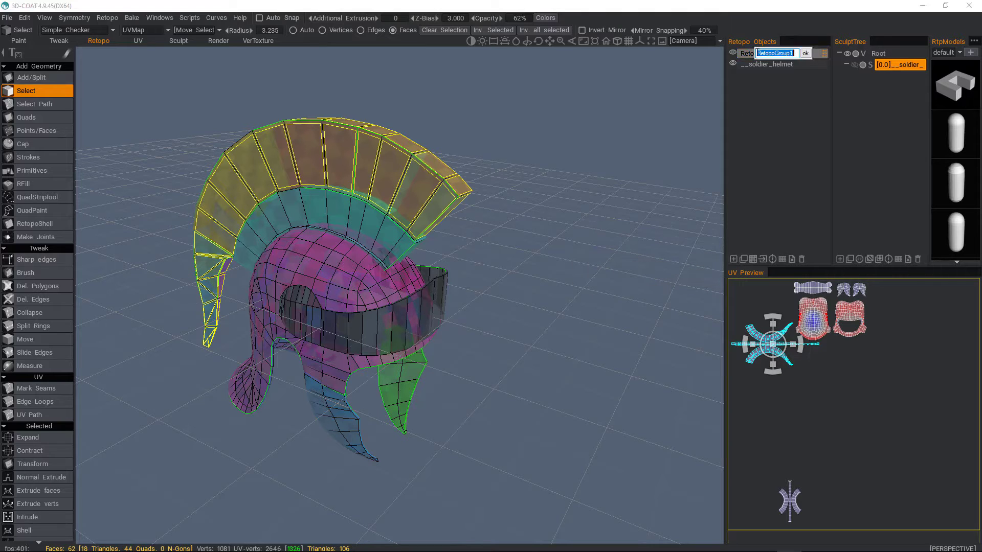
{"action": "key", "text": "BackSpace"}
{"action": "type", "text": "Fibers"}
{"action": "key", "text": "Return"}
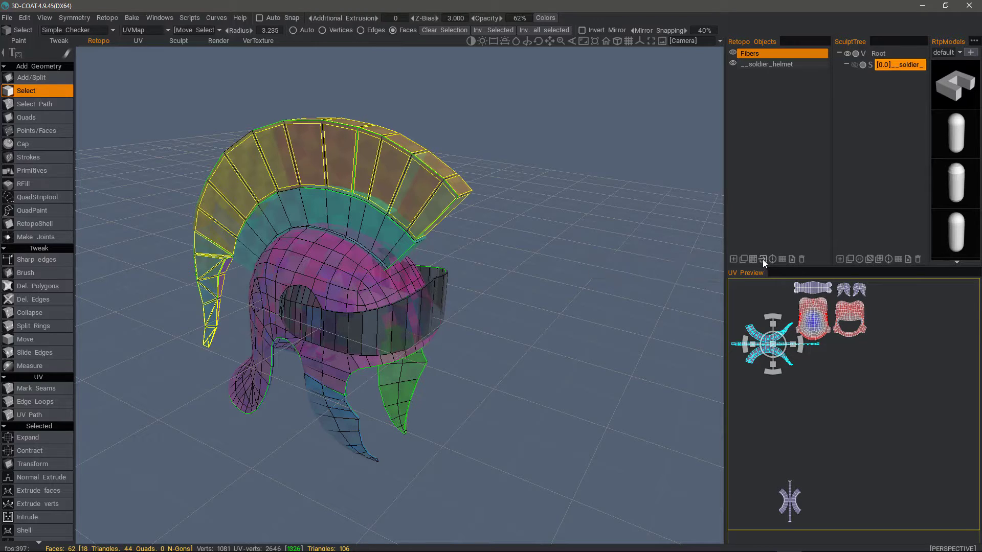
{"action": "left_click", "coordinate": [762, 259]}
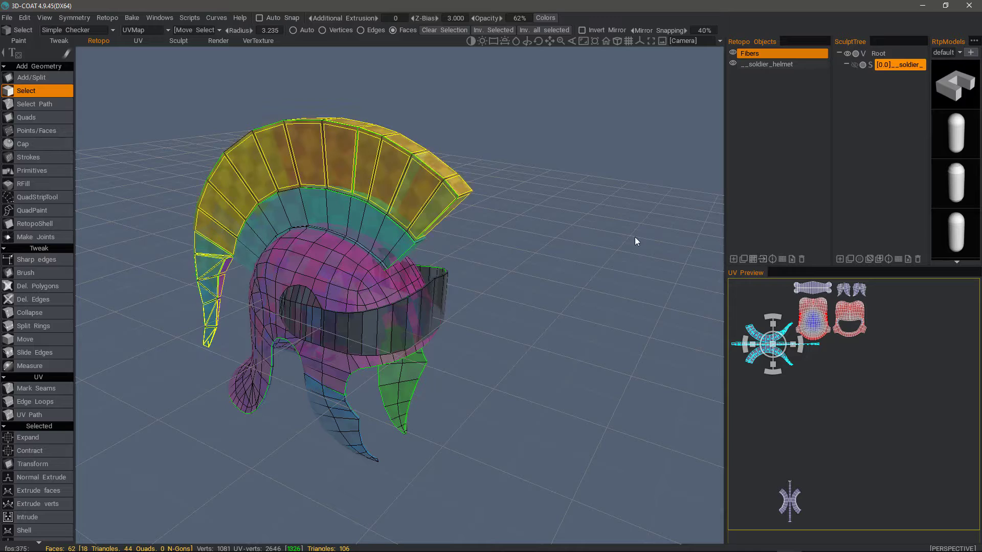
Hide the Fibers group and select all connected faces of the teal crest base.
{"action": "left_click", "coordinate": [733, 53]}
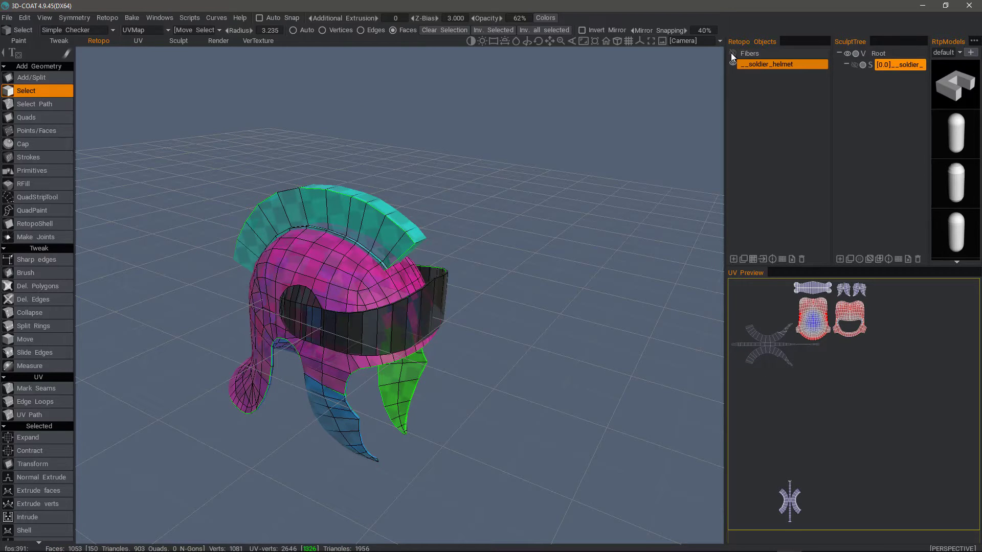
{"action": "left_click", "coordinate": [733, 53]}
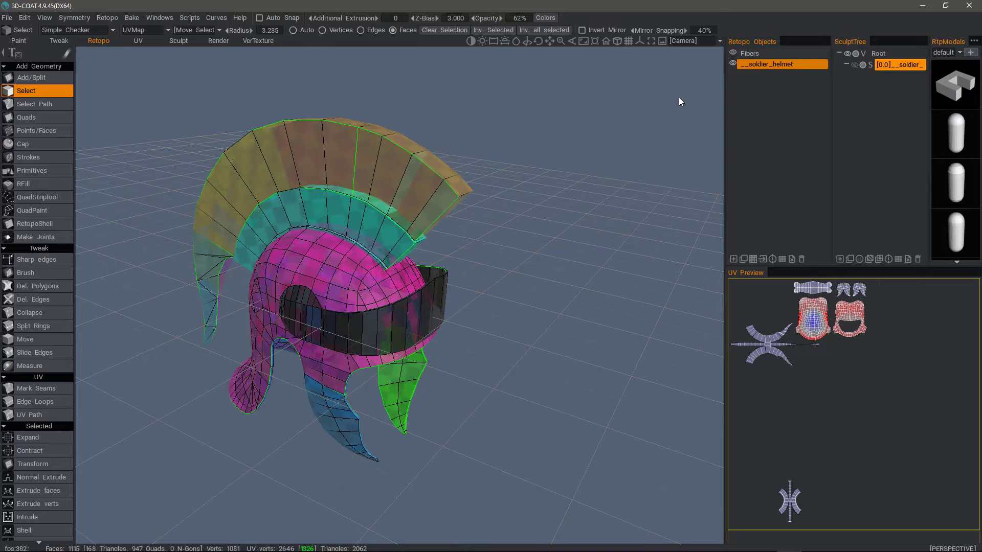
{"action": "left_click", "coordinate": [733, 53]}
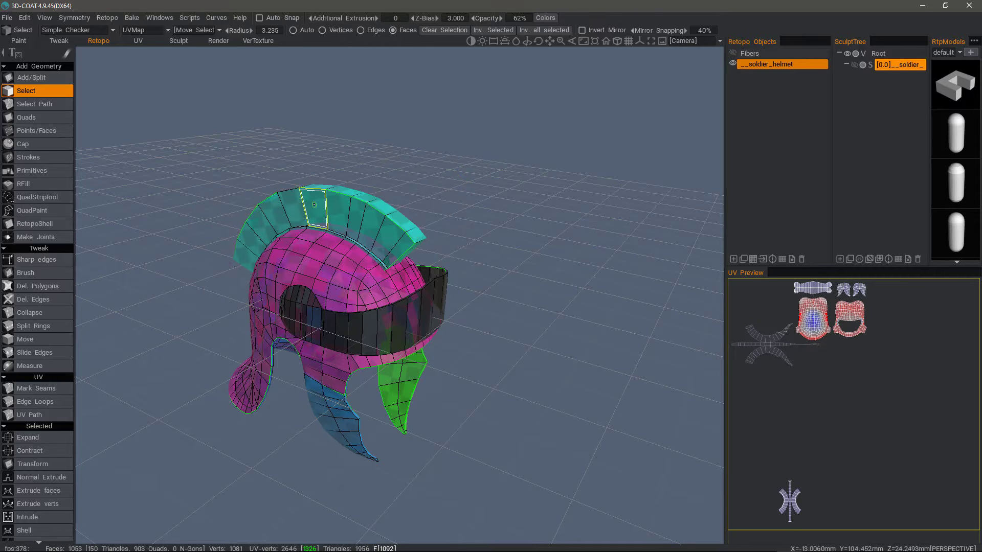
{"action": "double_click", "coordinate": [312, 207]}
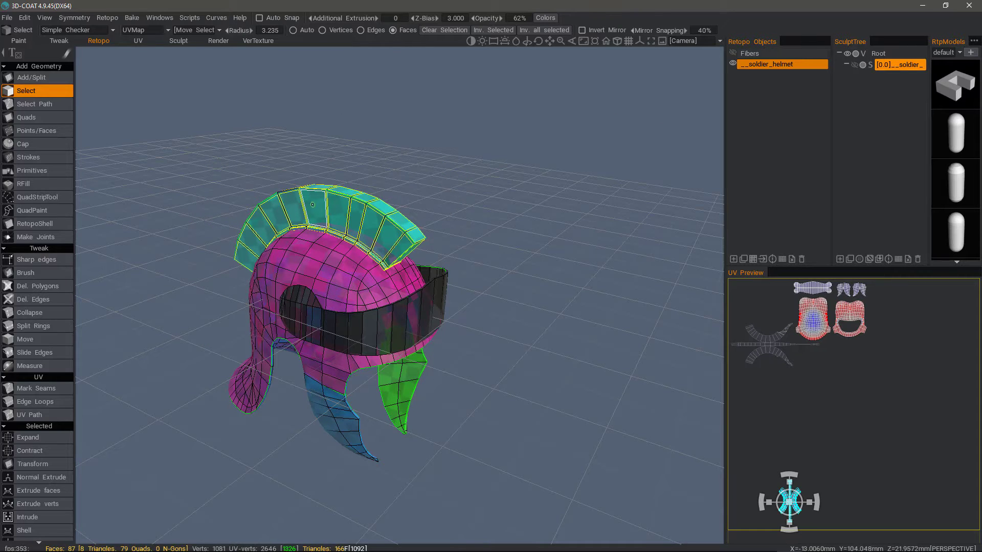
Add a retopo group named Riser and move the selected crest base faces into it.
{"action": "left_click", "coordinate": [734, 259]}
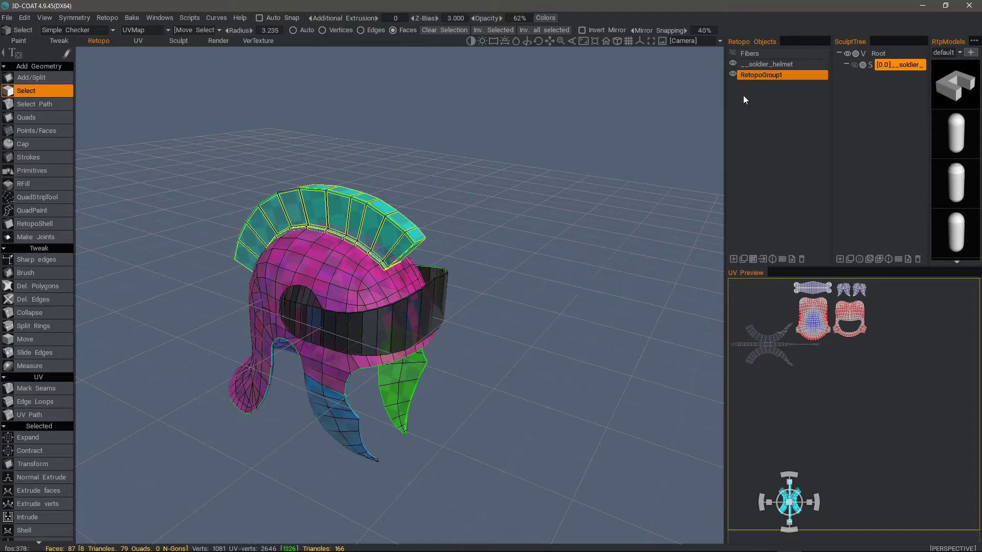
{"action": "double_click", "coordinate": [757, 74]}
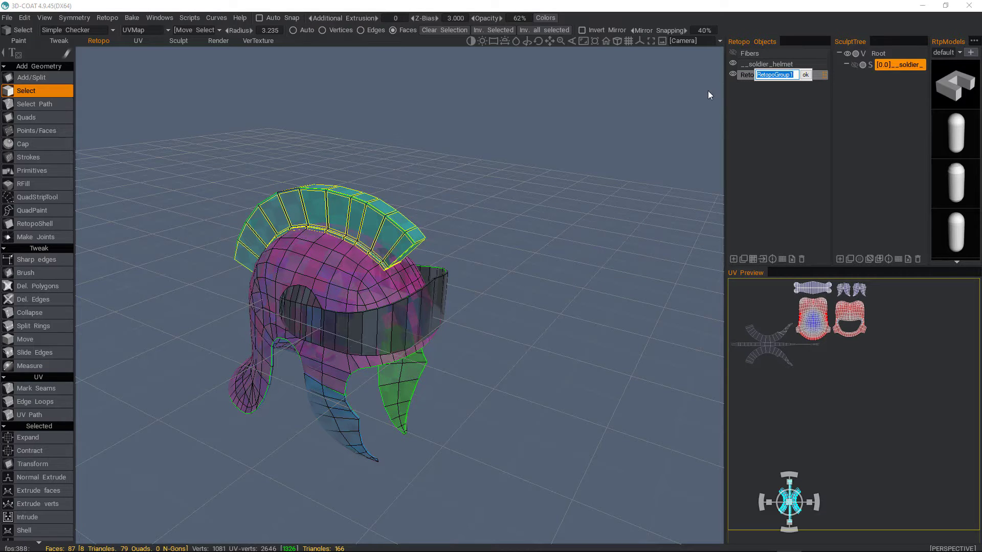
{"action": "type", "text": "Riser"}
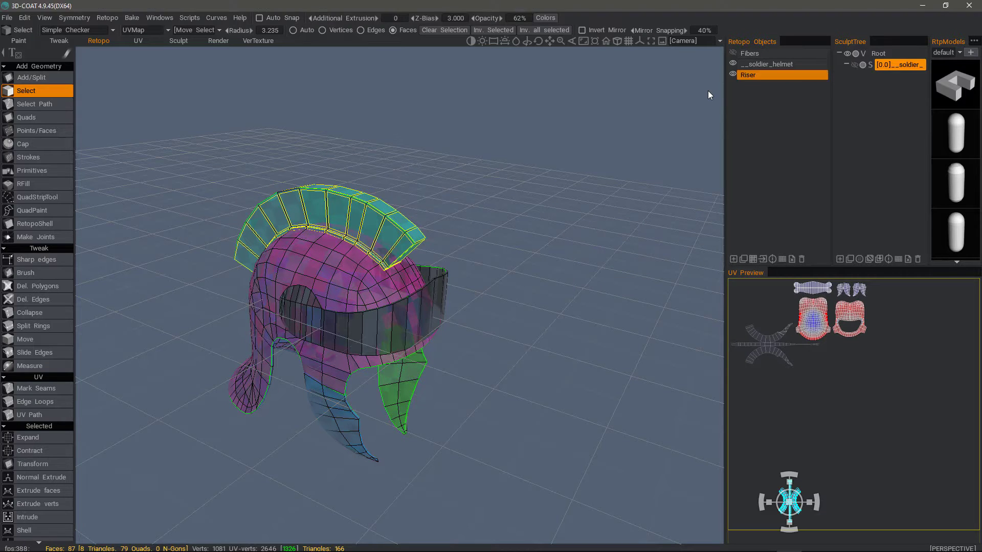
{"action": "key", "text": "Return"}
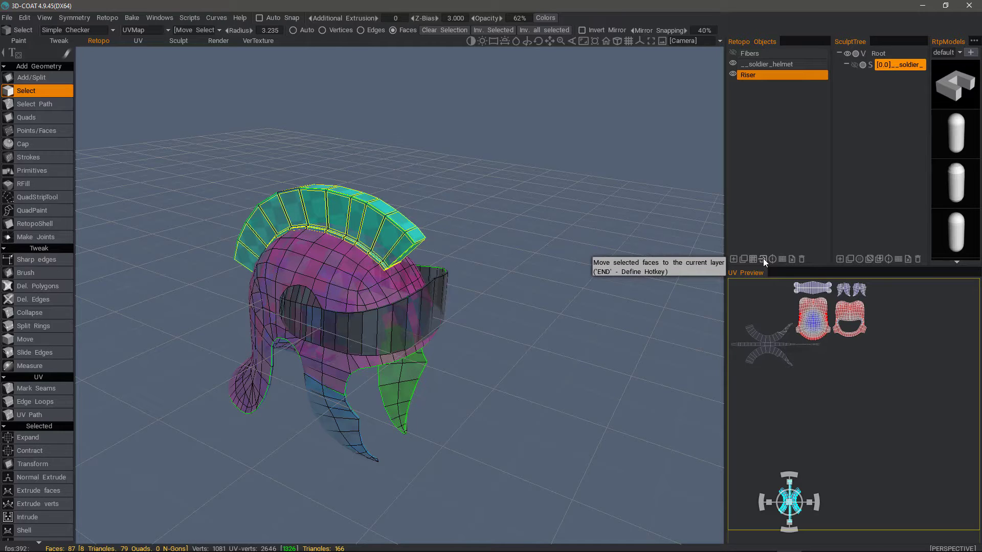
Hide the Riser group and select all connected faces of the dark band around the helmet front.
{"action": "left_click", "coordinate": [733, 74]}
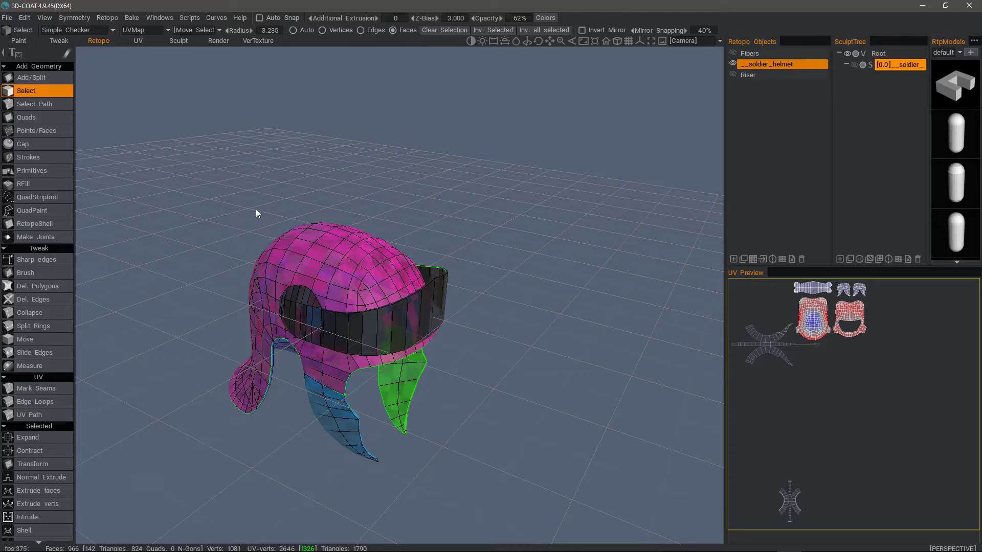
{"action": "left_click", "coordinate": [399, 317]}
{"action": "double_click", "coordinate": [399, 317]}
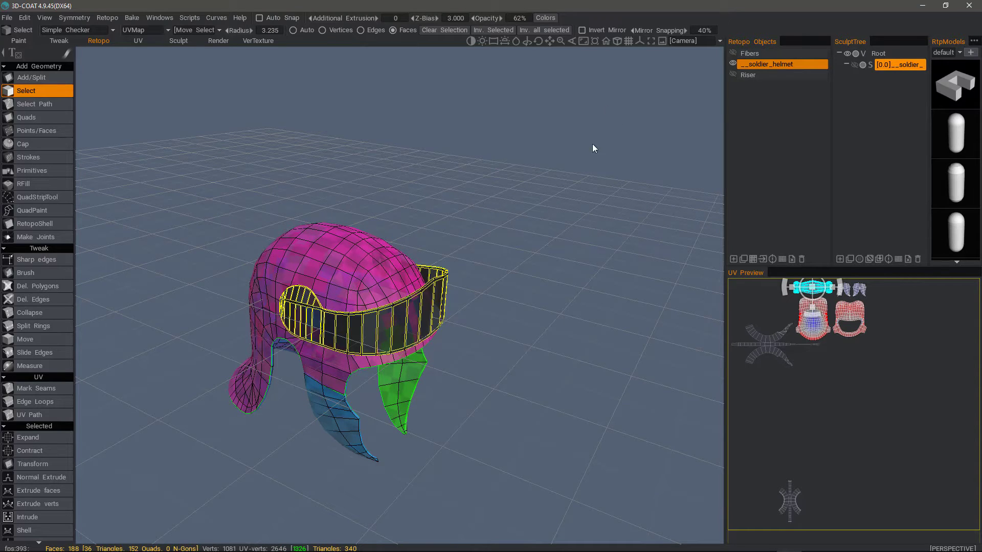
Add a retopo group named Visor and move the selected front band faces into it.
{"action": "left_click", "coordinate": [733, 259]}
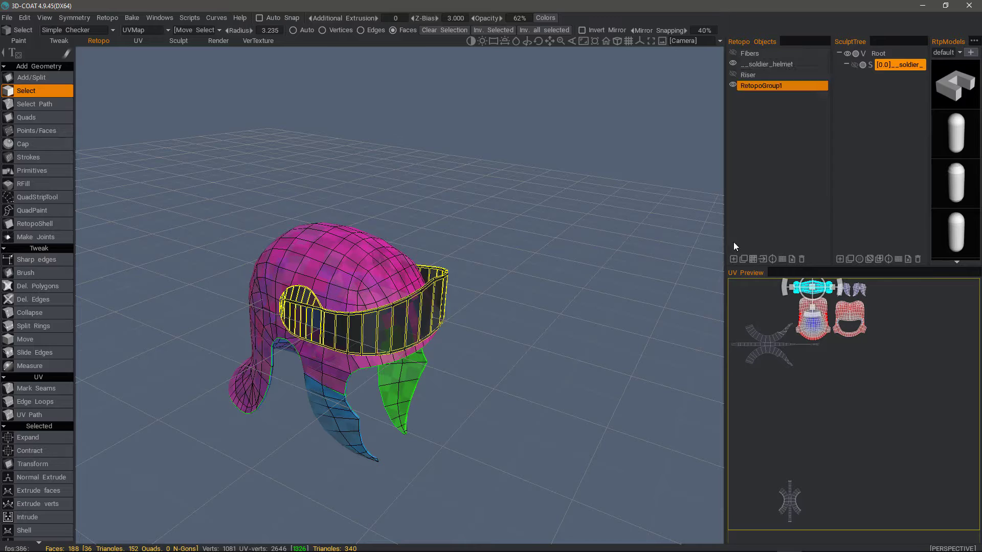
{"action": "double_click", "coordinate": [756, 83]}
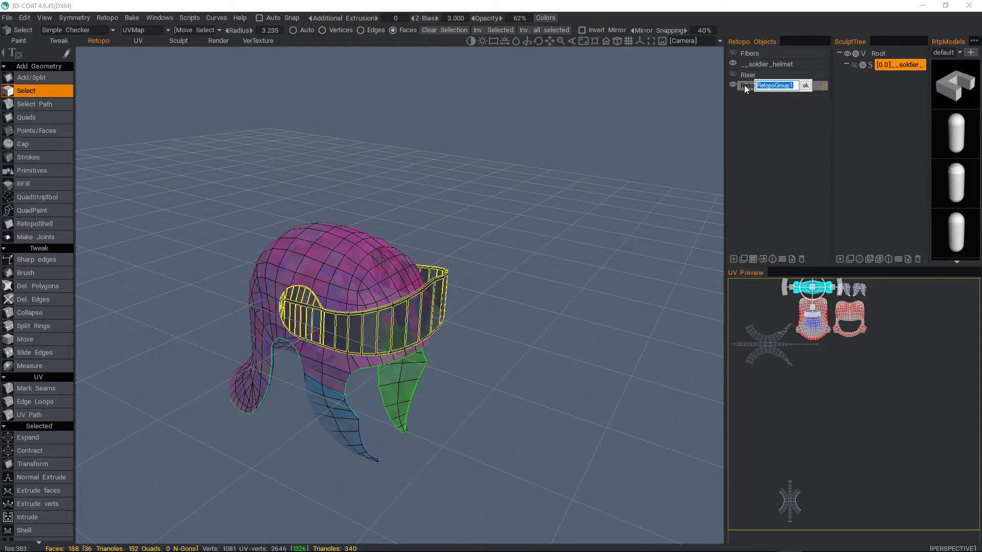
{"action": "type", "text": "Visor"}
{"action": "key", "text": "Return"}
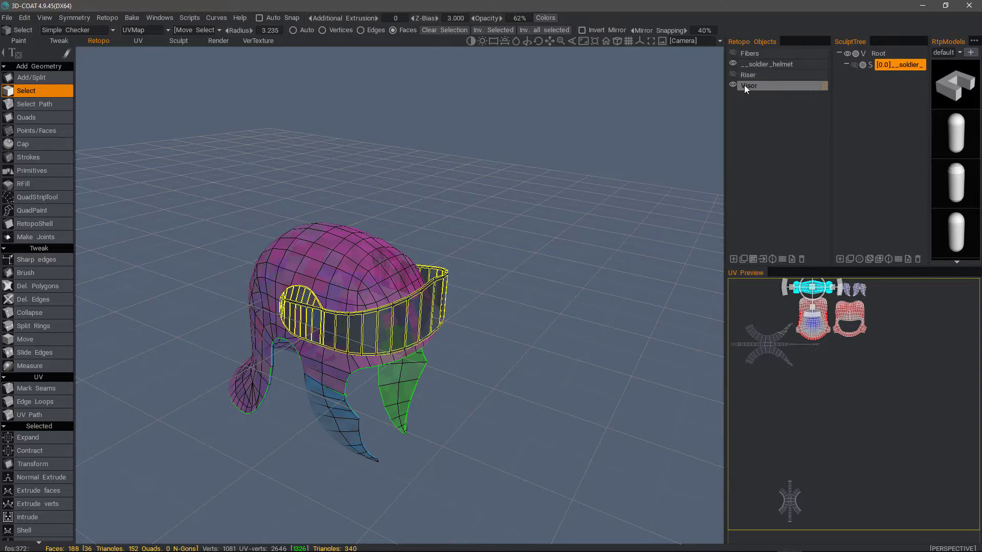
{"action": "left_click", "coordinate": [763, 259]}
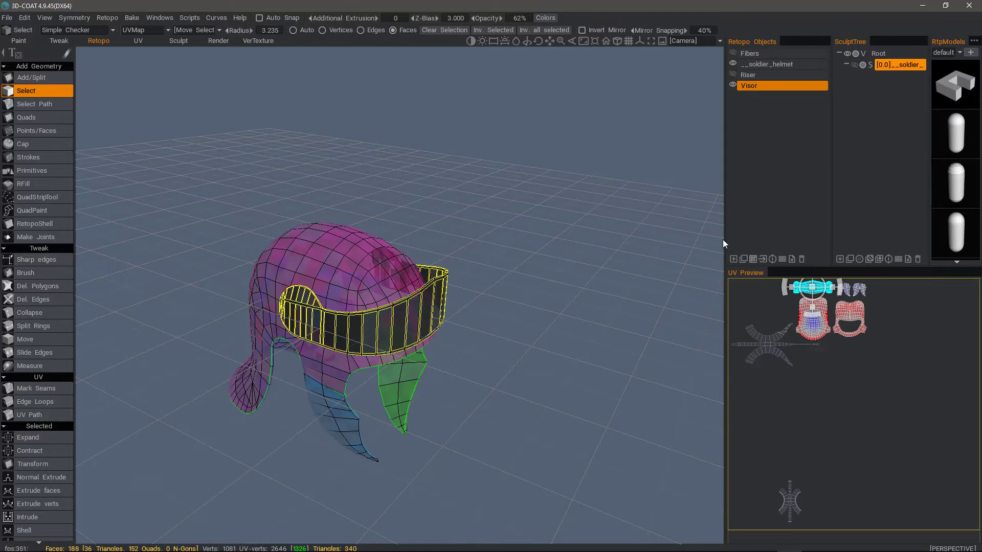
Hide the Visor group, leaving only the helmet shell and its cheek guards displayed.
{"action": "left_click", "coordinate": [732, 85]}
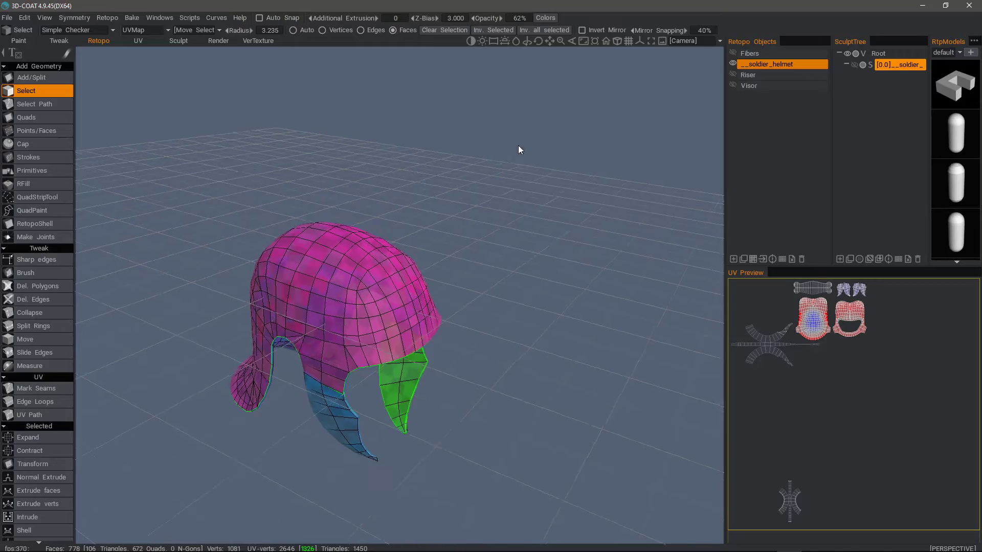
{"action": "left_click_drag", "start_coordinate": [307, 250], "coordinate": [285, 303], "text": "alt"}
{"action": "left_click_drag", "start_coordinate": [256, 266], "coordinate": [206, 323], "text": "alt"}
{"action": "middle_click_drag", "start_coordinate": [207, 323], "coordinate": [366, 160]}
{"action": "left_click_drag", "start_coordinate": [340, 277], "coordinate": [281, 377], "text": "alt"}
{"action": "middle_click_drag", "start_coordinate": [243, 344], "coordinate": [323, 309]}
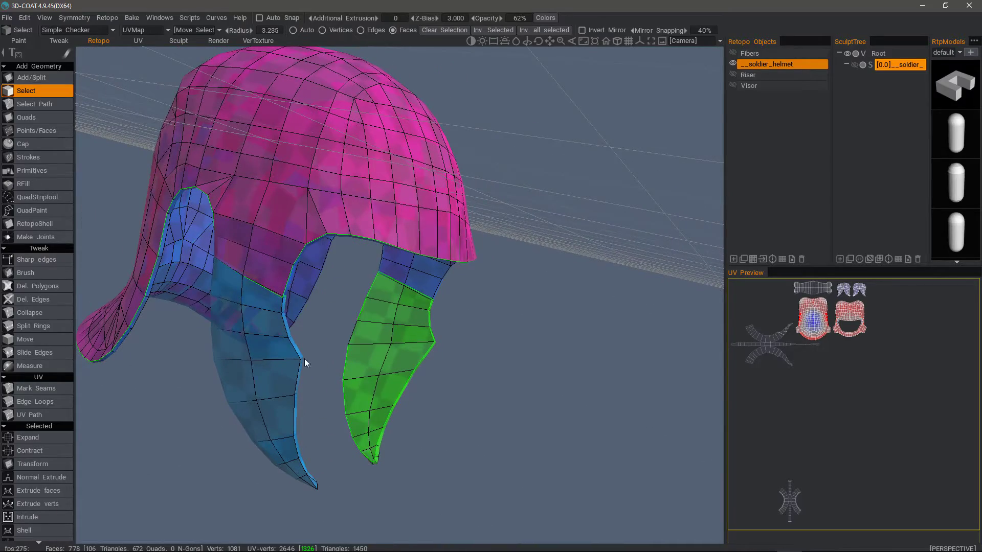
{"action": "double_click", "coordinate": [276, 376]}
{"action": "middle_click_drag", "start_coordinate": [229, 292], "coordinate": [378, 353]}
{"action": "left_click", "coordinate": [380, 357]}
{"action": "double_click", "coordinate": [380, 357]}
{"action": "left_click_drag", "start_coordinate": [293, 409], "coordinate": [296, 409]}
{"action": "key", "text": "Escape"}
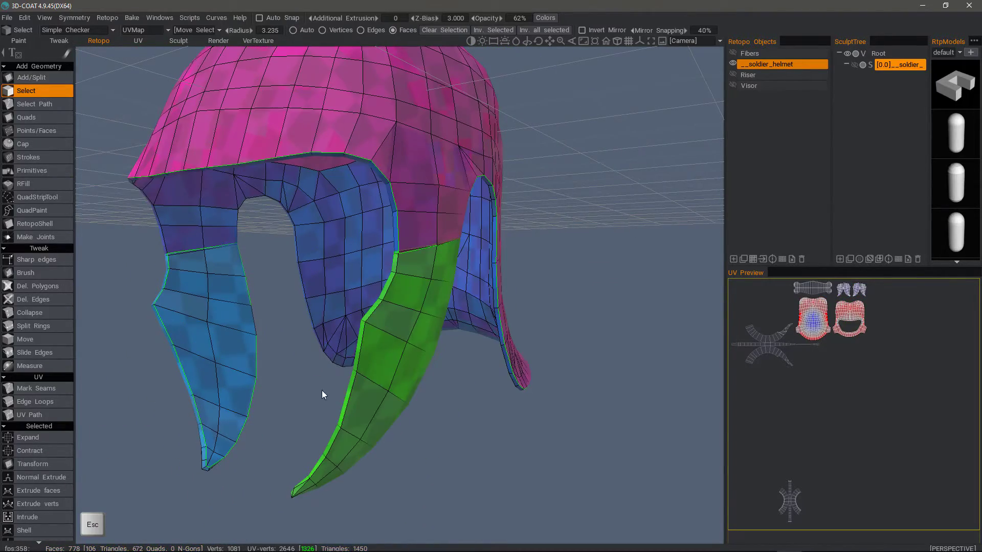
{"action": "double_click", "coordinate": [372, 393]}
{"action": "middle_click_drag", "start_coordinate": [261, 388], "coordinate": [171, 242]}
Select all faces of the remaining helmet shell and turn on mirror symmetry across the X axis.
{"action": "key", "text": "ctrl+a"}
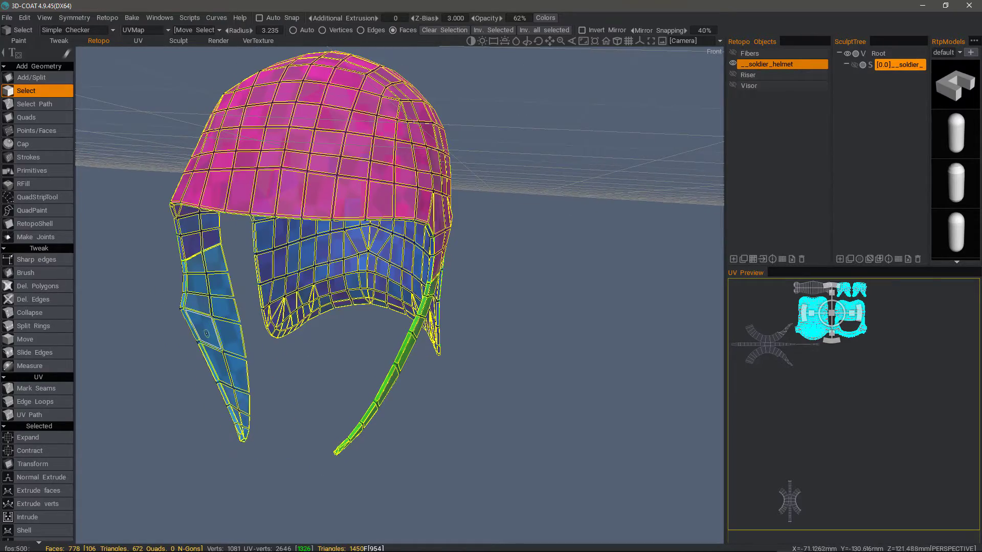
{"action": "middle_click_drag", "start_coordinate": [137, 321], "coordinate": [322, 323]}
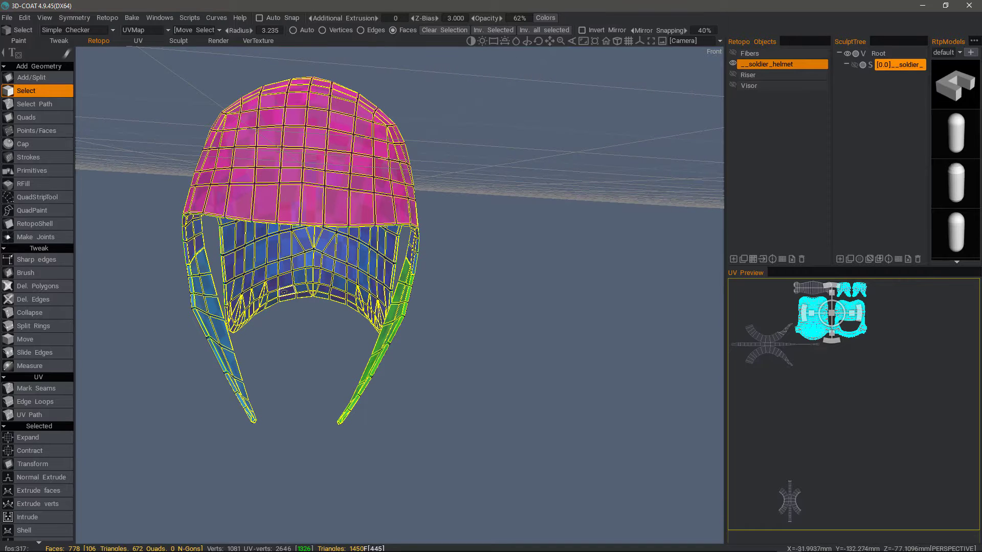
{"action": "key", "text": "s"}
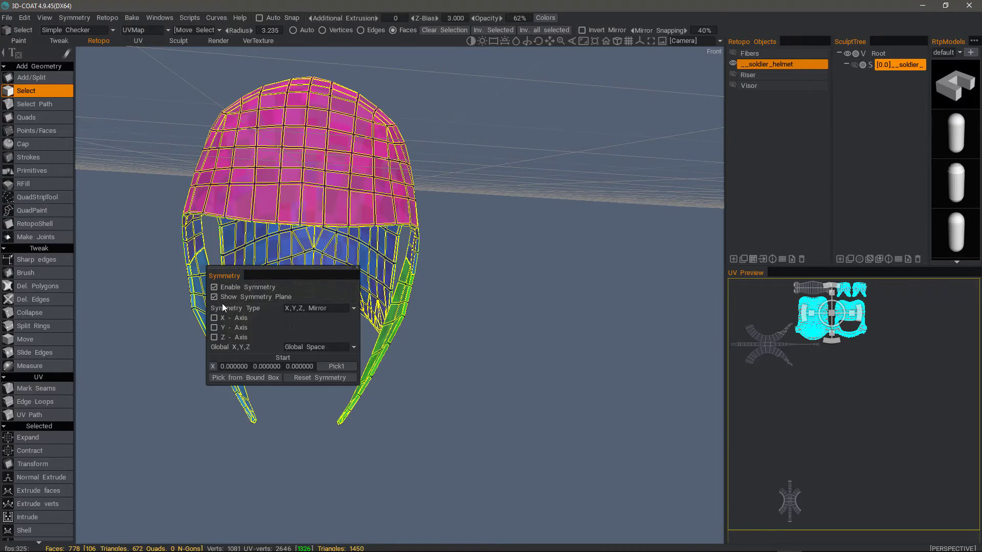
{"action": "left_click", "coordinate": [213, 317]}
{"action": "middle_click_drag", "start_coordinate": [320, 451], "coordinate": [655, 263]}
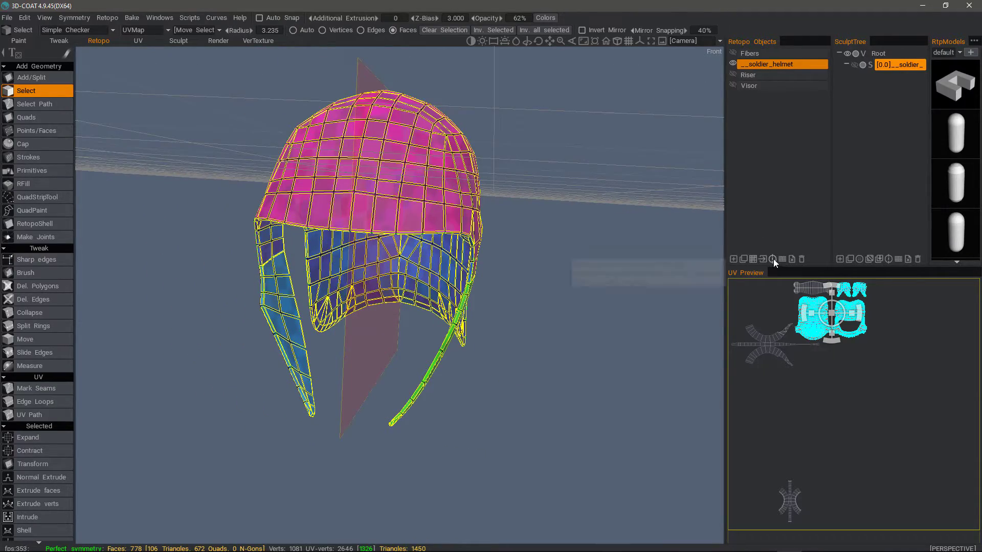
Apply the Symmetry operation to the entire helmet mesh, switch mirror symmetry off and clear the face selection.
{"action": "scroll", "coordinate": [73, 466], "scroll_direction": "down", "scroll_amount": 10}
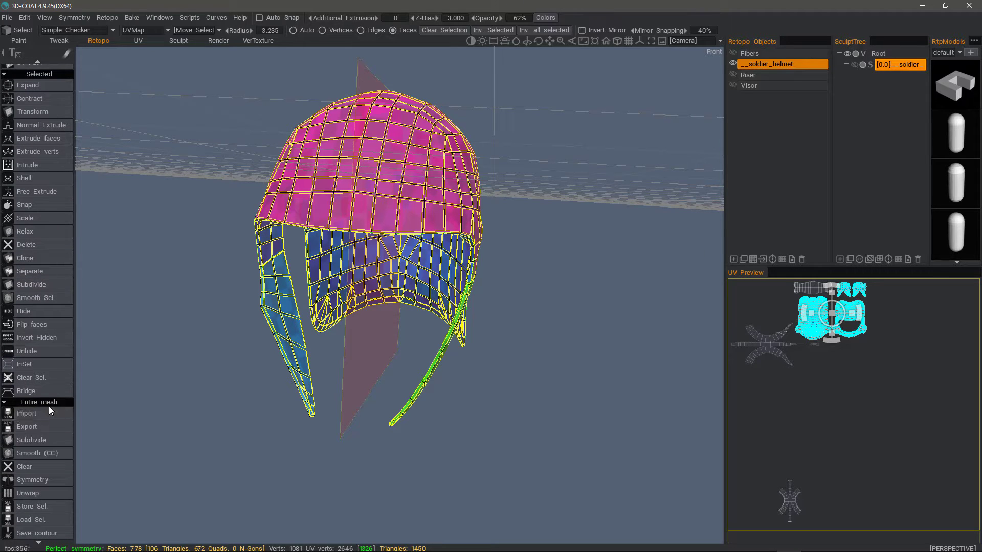
{"action": "left_click", "coordinate": [44, 479]}
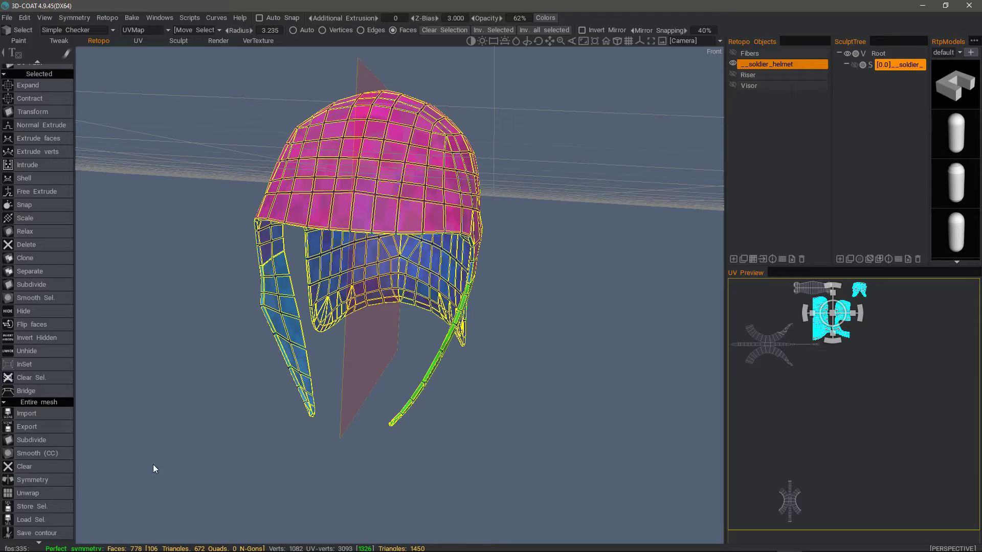
{"action": "key", "text": "shift+s"}
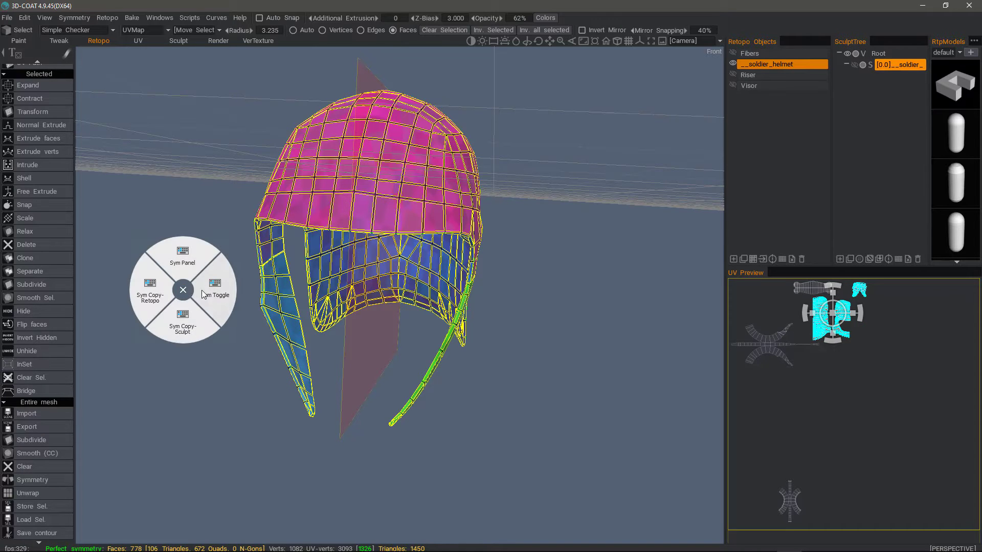
{"action": "left_click", "coordinate": [205, 291]}
{"action": "key", "text": "Escape"}
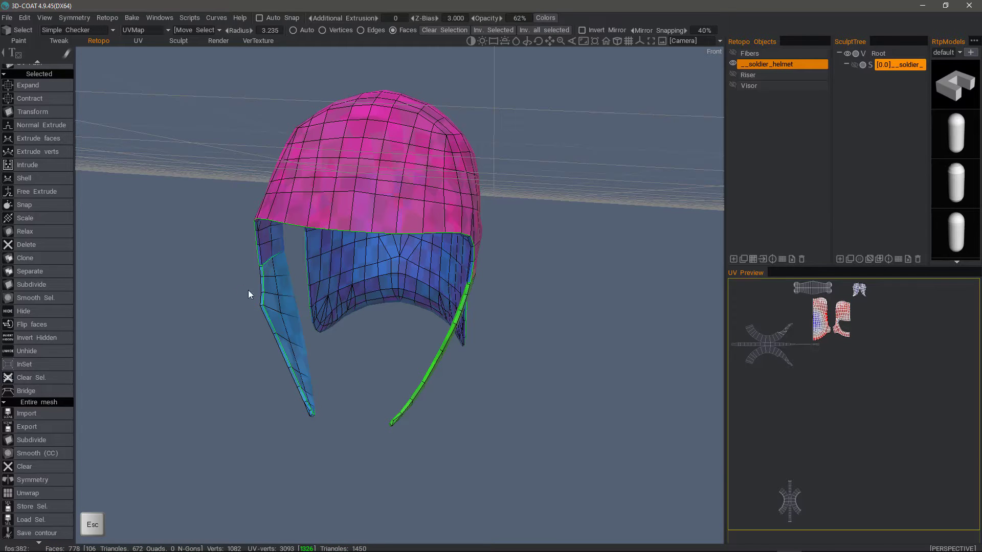
Select all connected faces of both cheek guards on the helmet.
{"action": "double_click", "coordinate": [276, 322]}
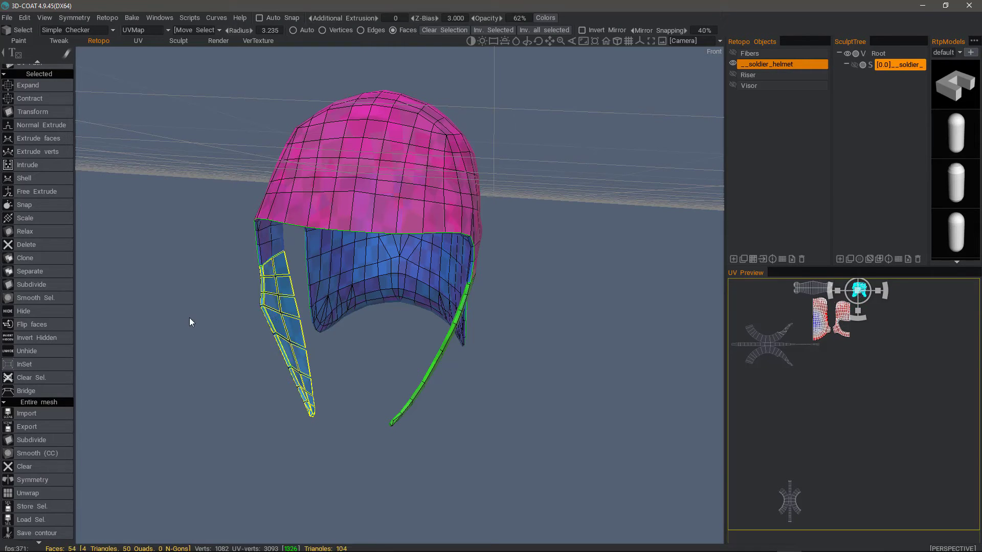
{"action": "left_click_drag", "start_coordinate": [259, 286], "coordinate": [523, 293]}
{"action": "left_click_drag", "start_coordinate": [276, 333], "coordinate": [275, 330]}
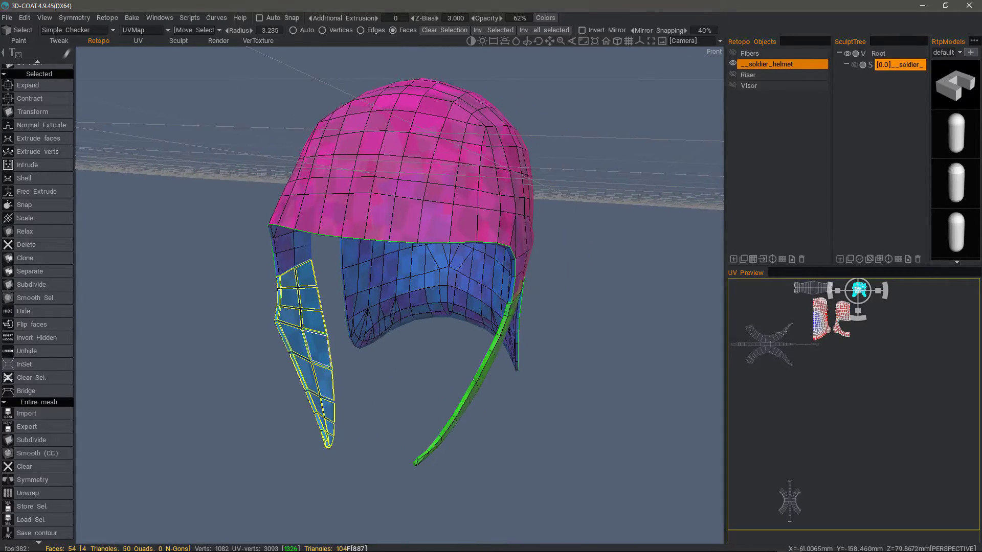
{"action": "left_click_drag", "start_coordinate": [358, 394], "coordinate": [578, 368]}
{"action": "left_click_drag", "start_coordinate": [232, 274], "coordinate": [382, 355]}
Add a retopo group named CheekGuards, move the selected cheek guard faces into it and hide the group.
{"action": "left_click", "coordinate": [734, 260]}
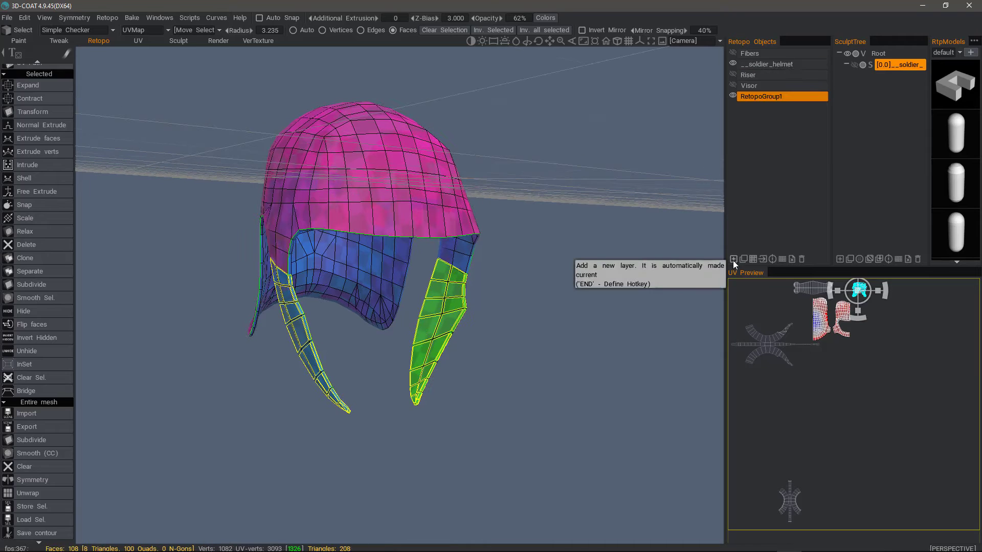
{"action": "double_click", "coordinate": [763, 96]}
{"action": "type", "text": "CheekGuards"}
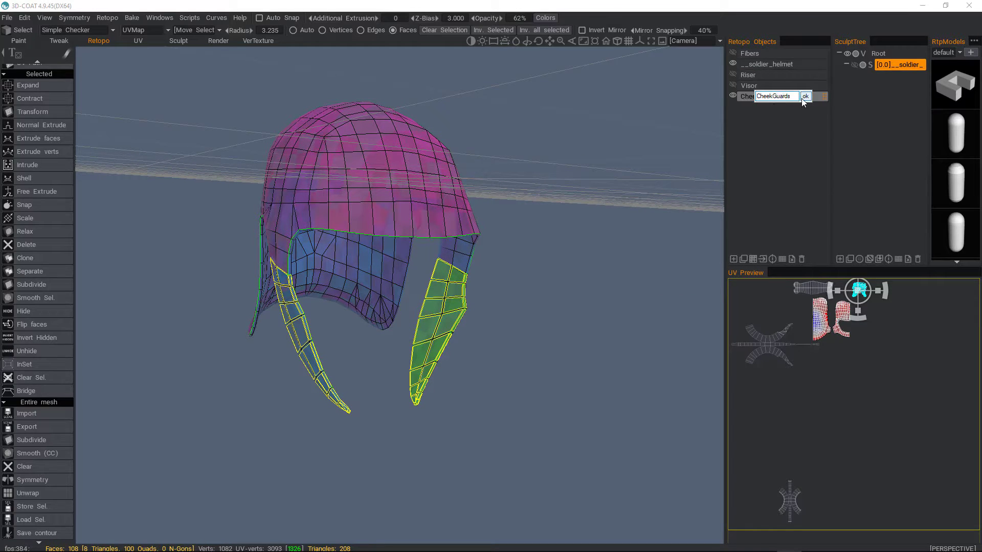
{"action": "left_click", "coordinate": [804, 101]}
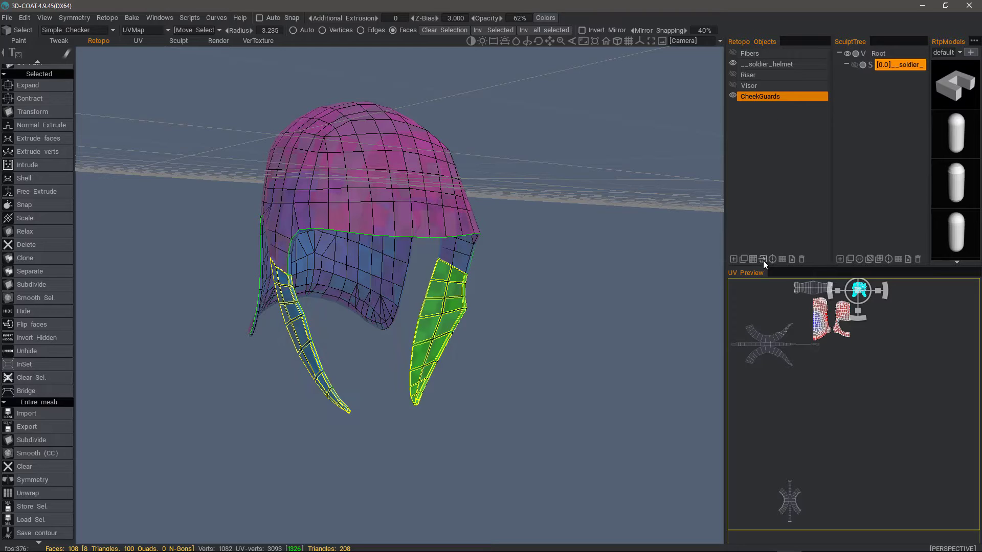
{"action": "left_click", "coordinate": [733, 96]}
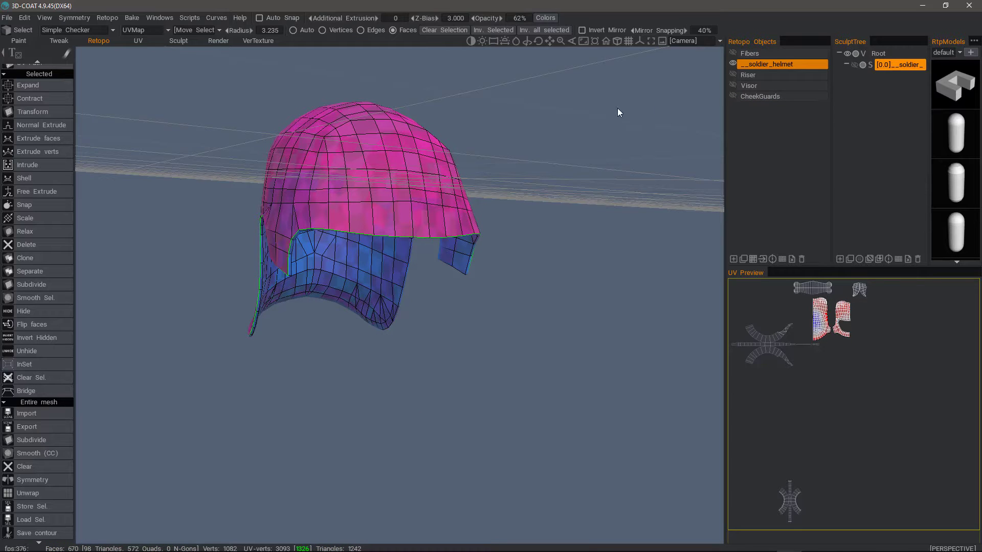
Rename the remaining helmet shell's retopo group as Base.
{"action": "double_click", "coordinate": [760, 63]}
{"action": "type", "text": "Be"}
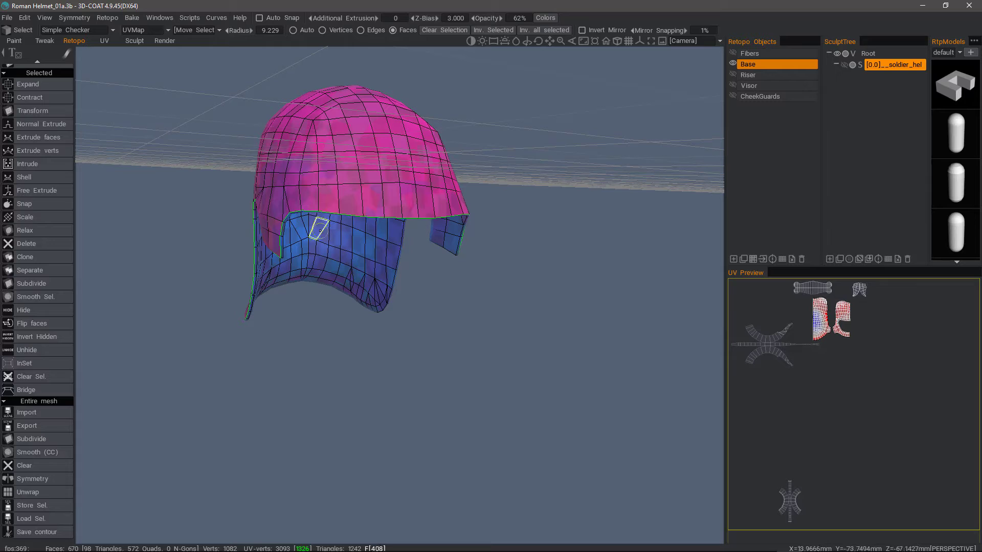
{"action": "left_click", "coordinate": [270, 231]}
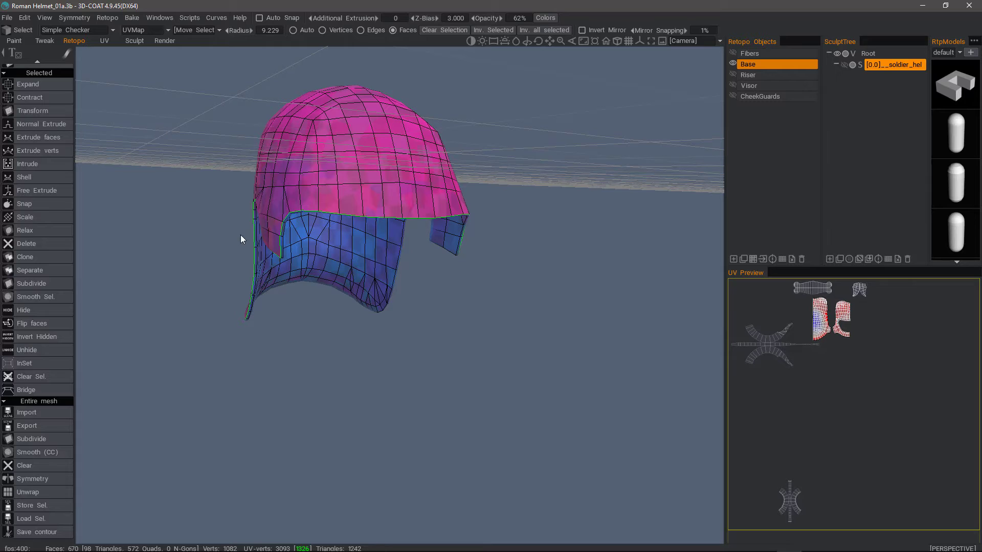
Turn off the UV seam display and set the Select tool to edge selection.
{"action": "left_click", "coordinate": [86, 30]}
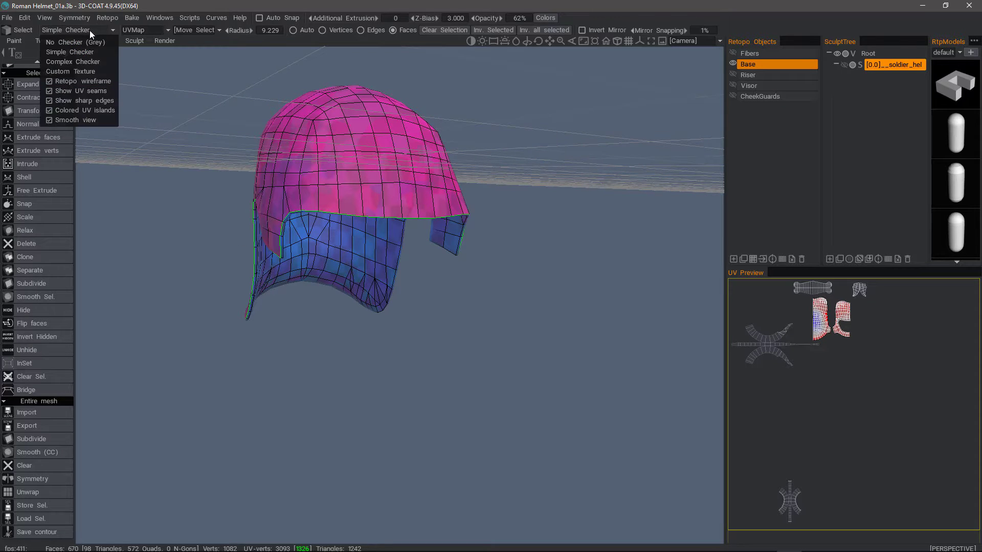
{"action": "left_click", "coordinate": [89, 91]}
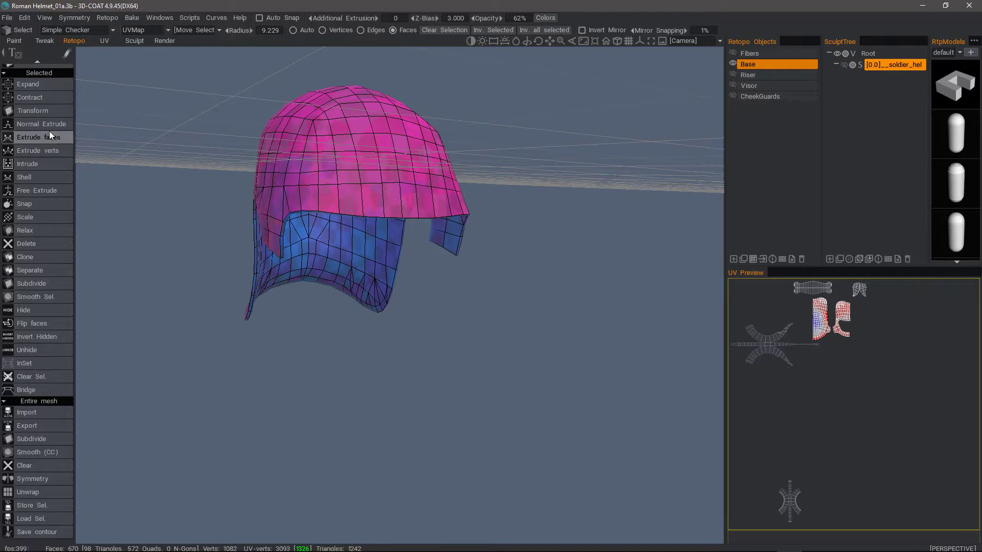
{"action": "scroll", "coordinate": [50, 127], "scroll_direction": "up", "scroll_amount": 5}
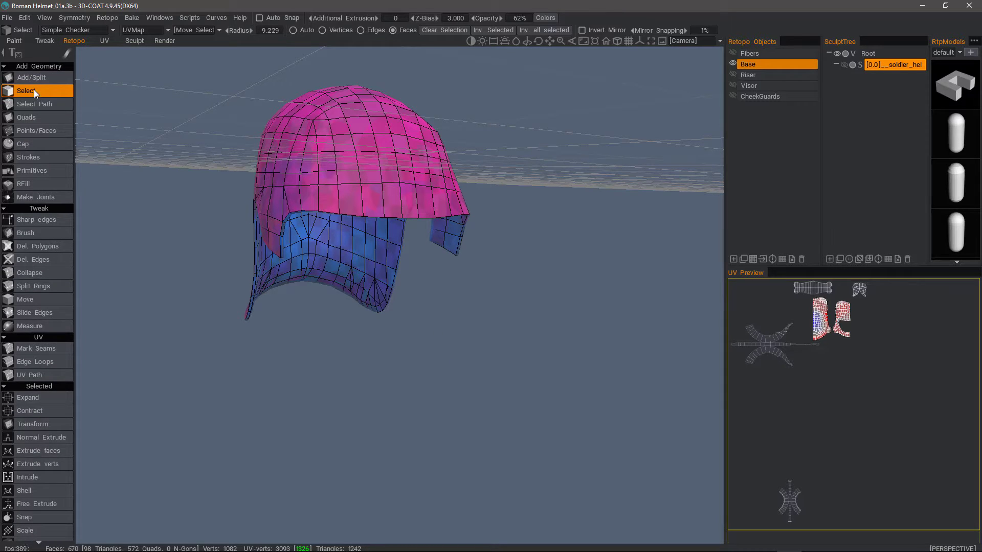
{"action": "left_click", "coordinate": [360, 31]}
{"action": "left_click_drag", "start_coordinate": [348, 125], "coordinate": [400, 233], "text": "alt"}
{"action": "right_click_drag", "start_coordinate": [400, 233], "coordinate": [405, 248], "text": "alt"}
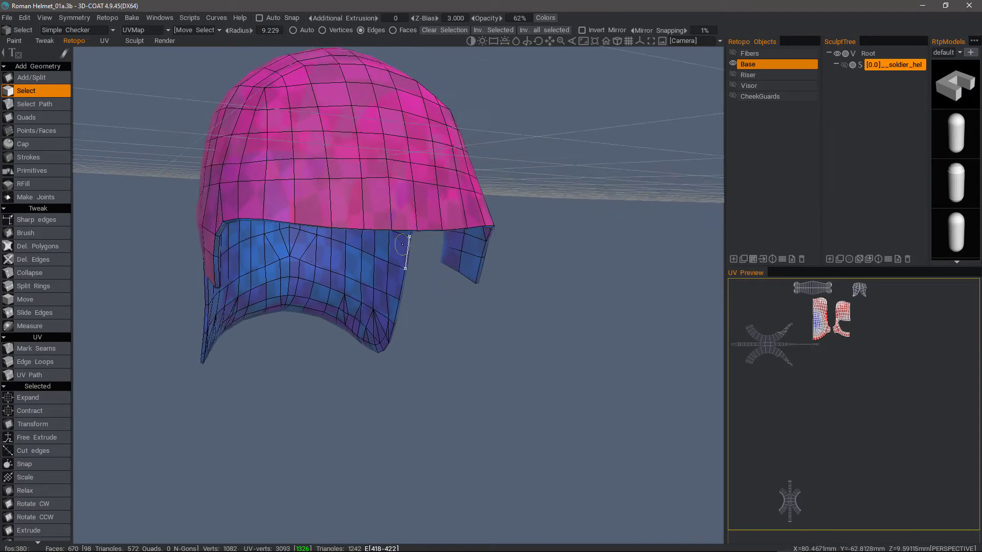
{"action": "left_click_drag", "start_coordinate": [405, 248], "coordinate": [425, 210], "text": "alt"}
{"action": "key", "text": "shift"}
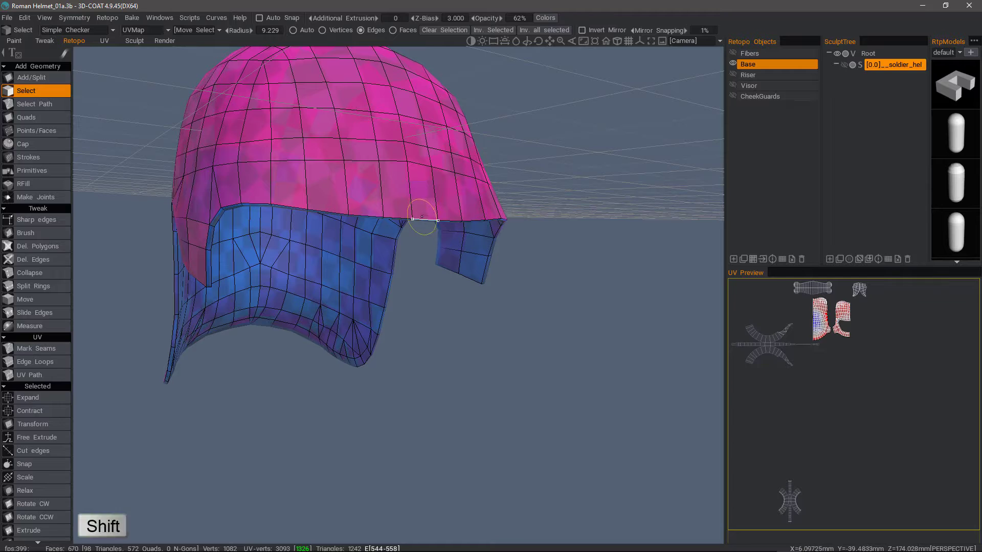
{"action": "left_click", "coordinate": [425, 218], "text": "shift"}
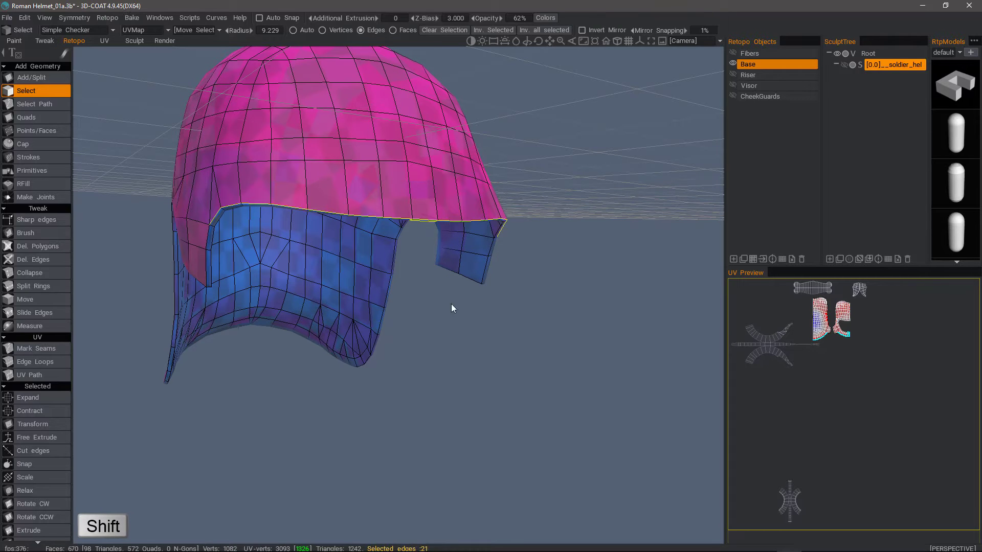
{"action": "left_click_drag", "start_coordinate": [431, 369], "coordinate": [418, 346]}
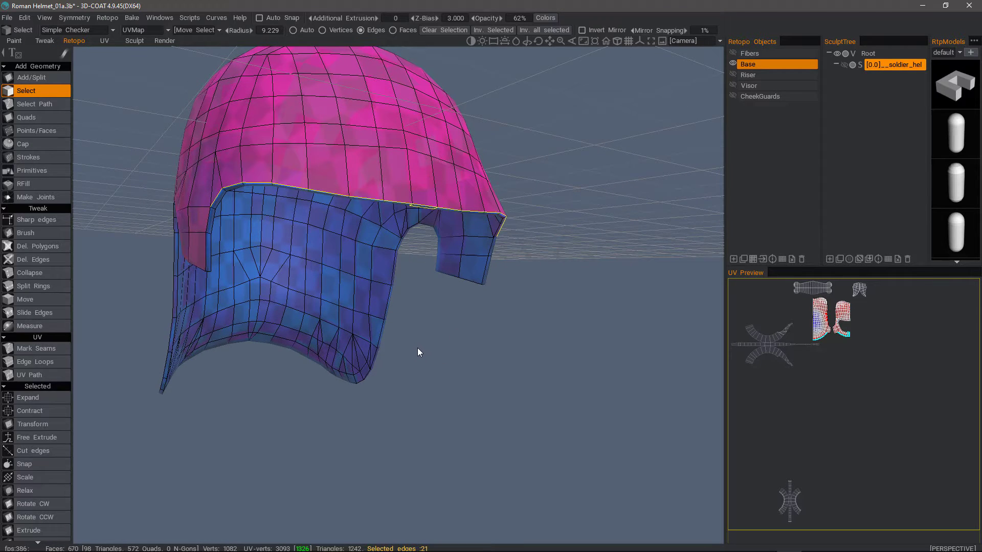
{"action": "key", "text": "Escape"}
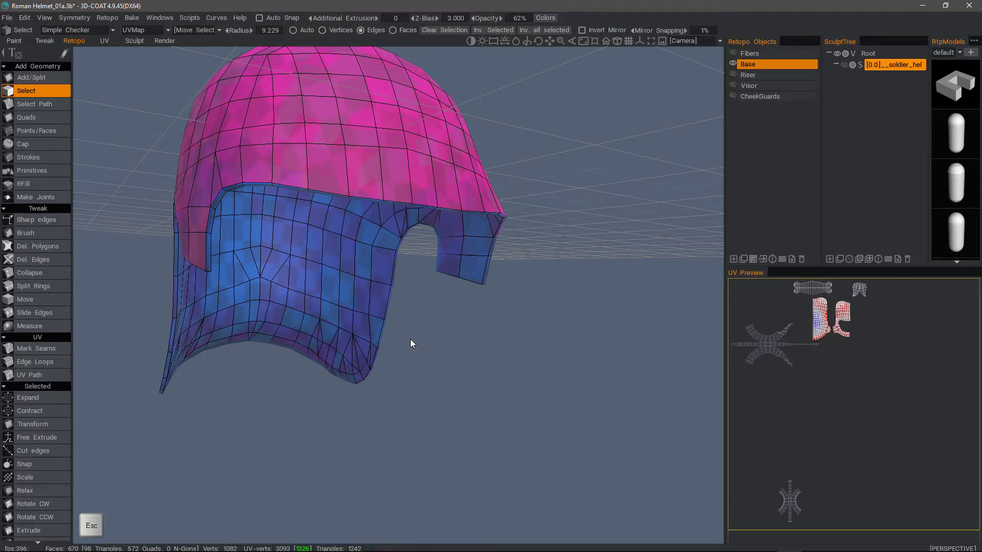
Start selecting sharp edges in the current group and UV set, with the crease angle set to 78.9.
{"action": "left_click_drag", "start_coordinate": [415, 340], "coordinate": [419, 339]}
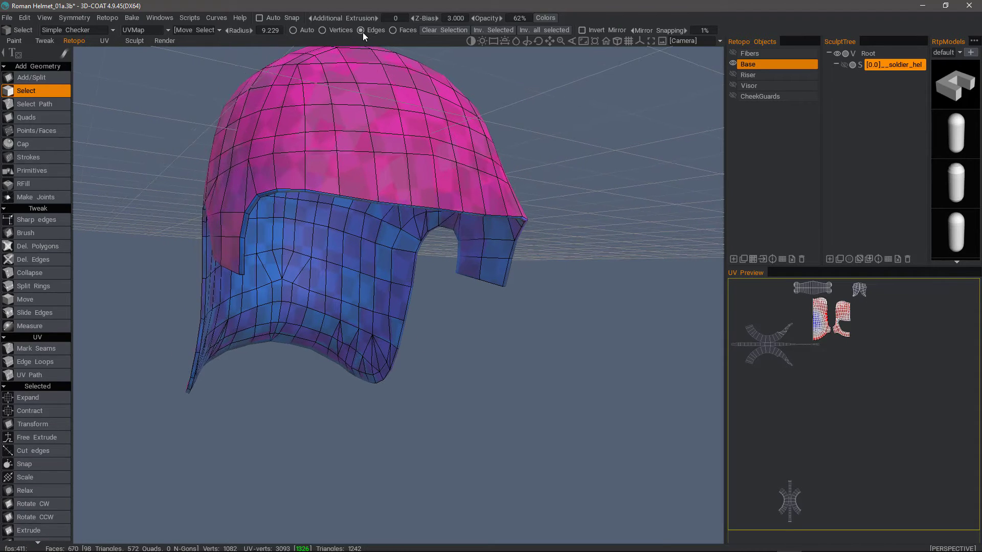
{"action": "scroll", "coordinate": [54, 457], "scroll_direction": "down", "scroll_amount": 2}
{"action": "scroll", "coordinate": [53, 456], "scroll_direction": "down", "scroll_amount": 14}
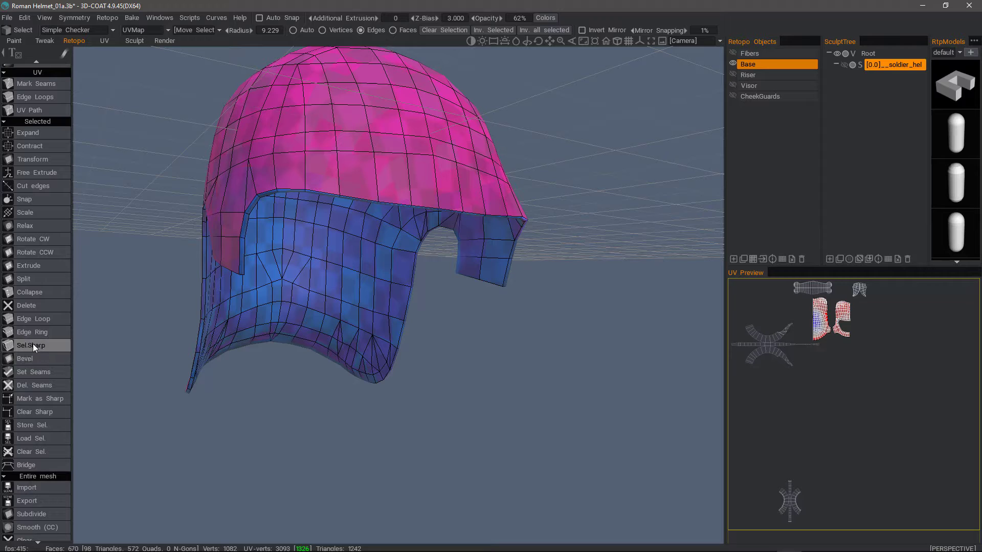
{"action": "left_click", "coordinate": [38, 346]}
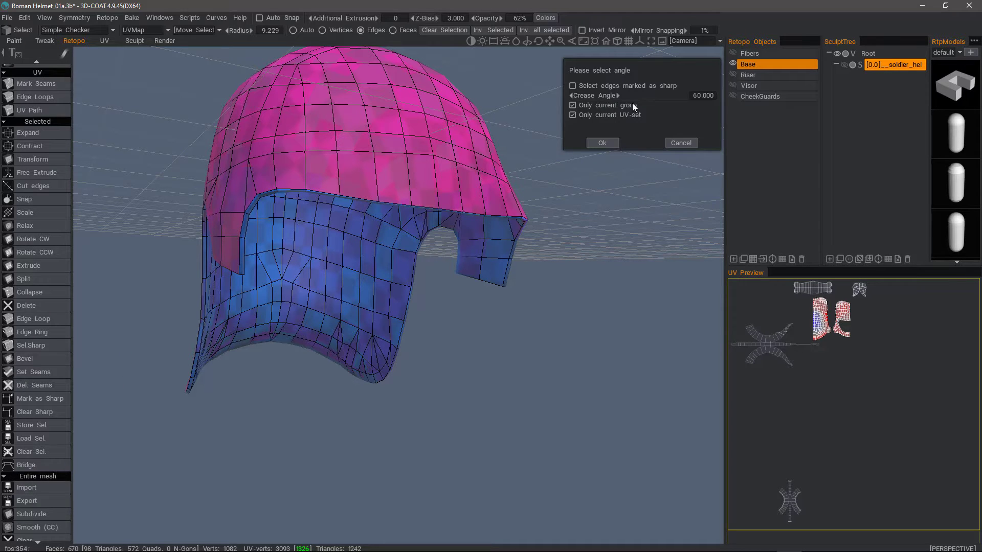
{"action": "left_click_drag", "start_coordinate": [641, 93], "coordinate": [638, 95]}
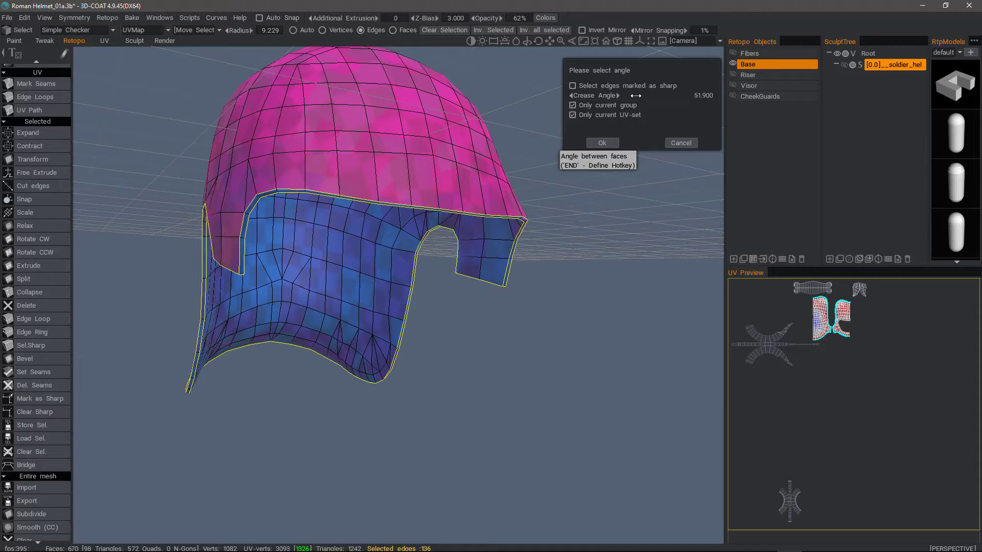
{"action": "mouse_move", "coordinate": [636, 96]}
{"action": "left_mouse_down"}
{"action": "mouse_move", "coordinate": [664, 96]}
{"action": "mouse_move", "coordinate": [649, 94]}
{"action": "left_mouse_up"}
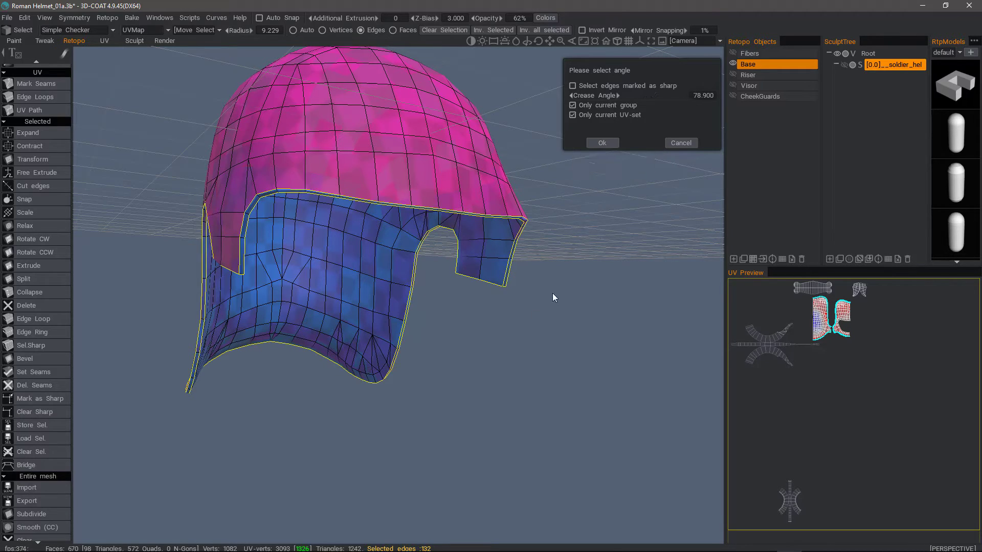
{"action": "left_click_drag", "start_coordinate": [535, 317], "coordinate": [658, 118]}
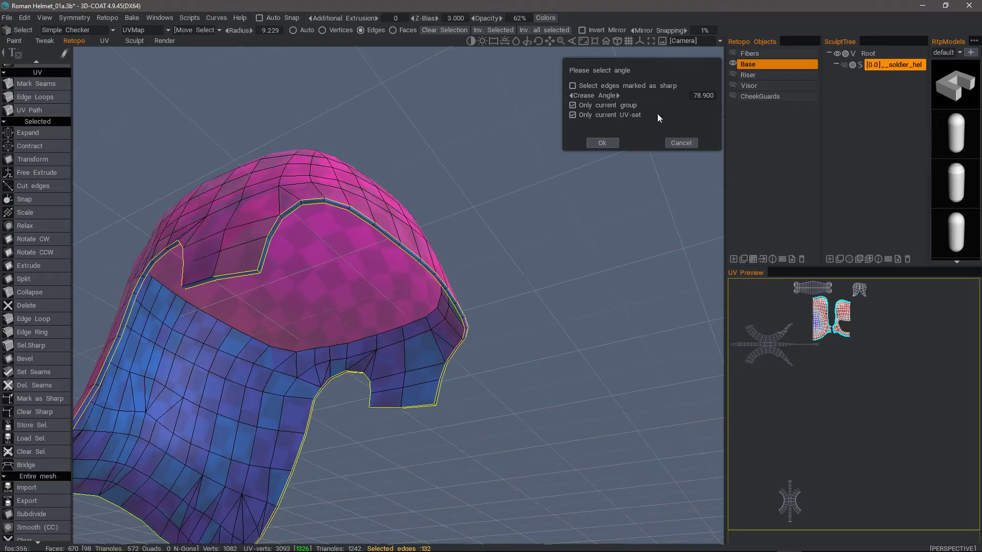
Set the crease angle to 60 and accept the sharp-edge selection along the helmet's rims.
{"action": "left_click", "coordinate": [701, 97]}
{"action": "type", "text": "60"}
{"action": "key", "text": "Return"}
{"action": "scroll", "coordinate": [349, 377], "scroll_direction": "up", "scroll_amount": 10}
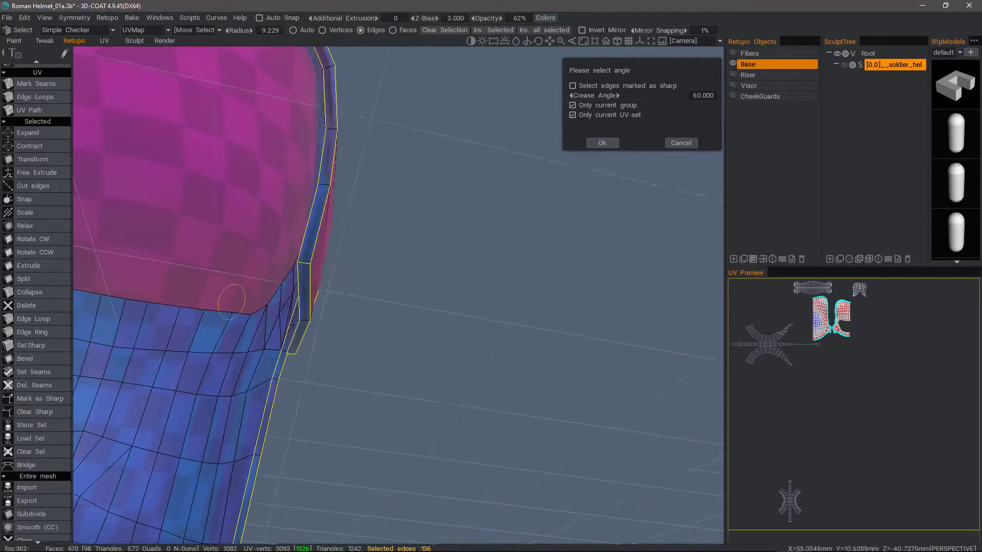
{"action": "left_click_drag", "start_coordinate": [244, 258], "coordinate": [136, 216], "text": "alt"}
{"action": "scroll", "coordinate": [344, 357], "scroll_direction": "down", "scroll_amount": 3}
{"action": "left_click_drag", "start_coordinate": [344, 357], "coordinate": [564, 133], "text": "alt"}
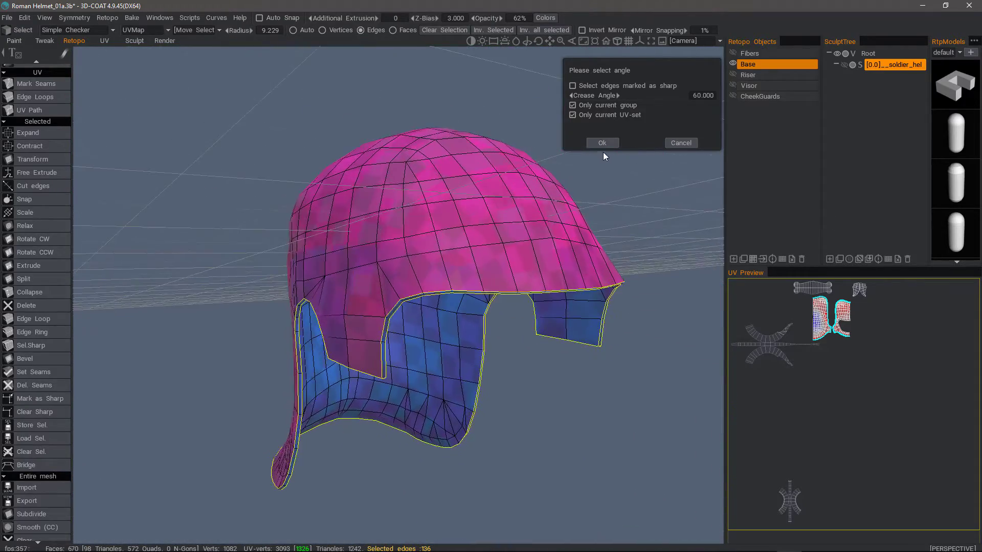
{"action": "left_click", "coordinate": [602, 144]}
Bevel the selected sharp rim edges of the helmet with a bevel size of 0.8.
{"action": "left_click_drag", "start_coordinate": [218, 266], "coordinate": [194, 293], "text": "alt"}
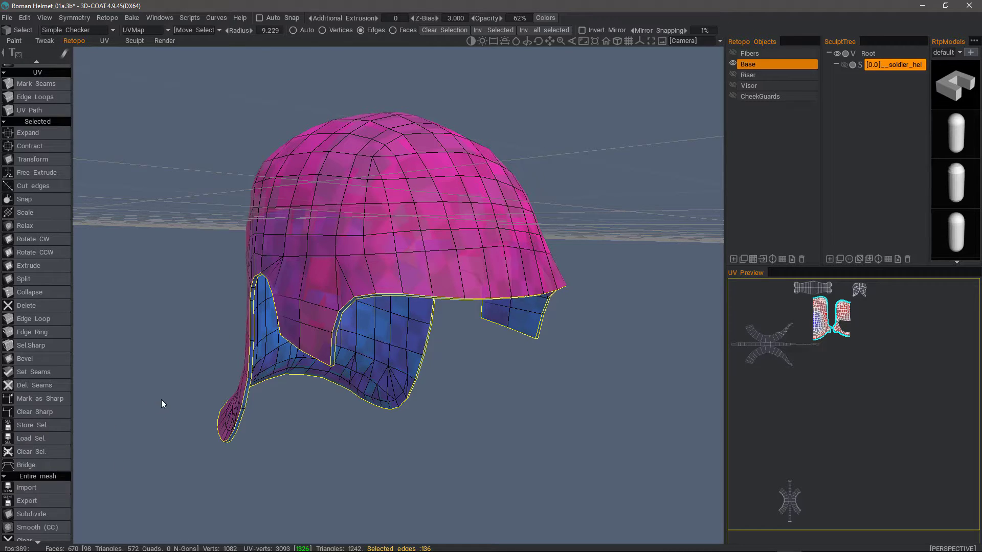
{"action": "left_click", "coordinate": [28, 360]}
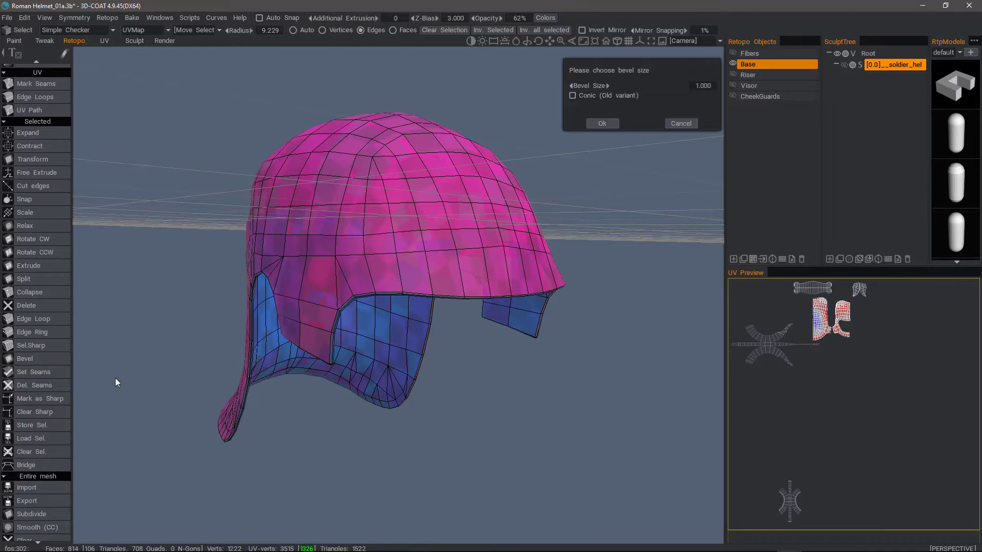
{"action": "left_click_drag", "start_coordinate": [542, 78], "coordinate": [612, 167], "text": "alt"}
{"action": "middle_click_drag", "start_coordinate": [614, 171], "coordinate": [623, 111]}
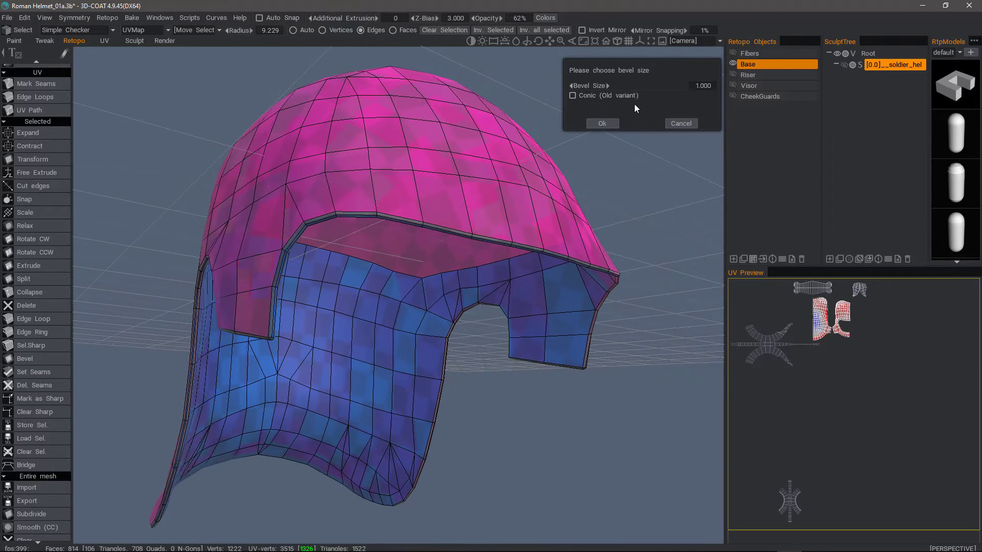
{"action": "scroll", "coordinate": [621, 86], "scroll_direction": "down", "scroll_amount": 2}
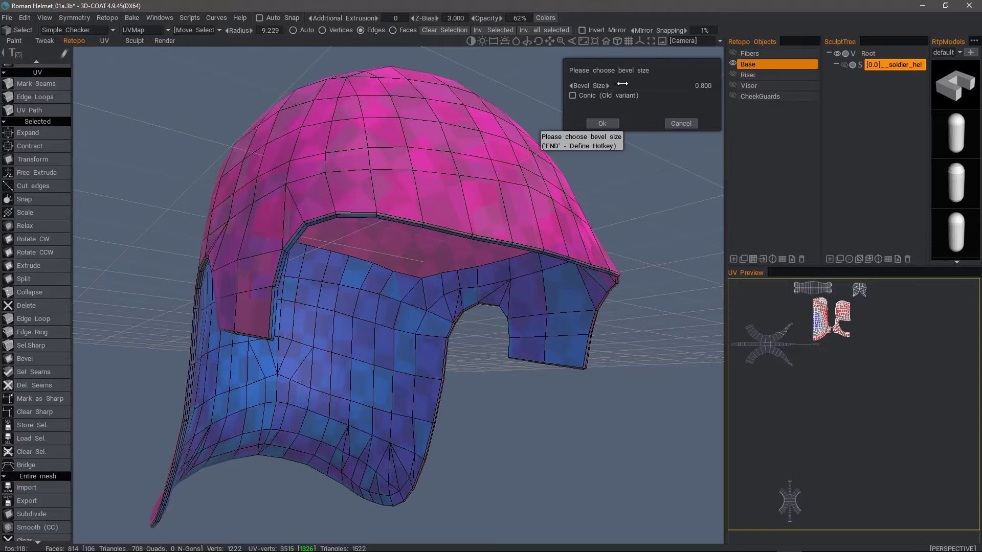
{"action": "left_click", "coordinate": [605, 123]}
{"action": "middle_click_drag", "start_coordinate": [538, 324], "coordinate": [183, 188]}
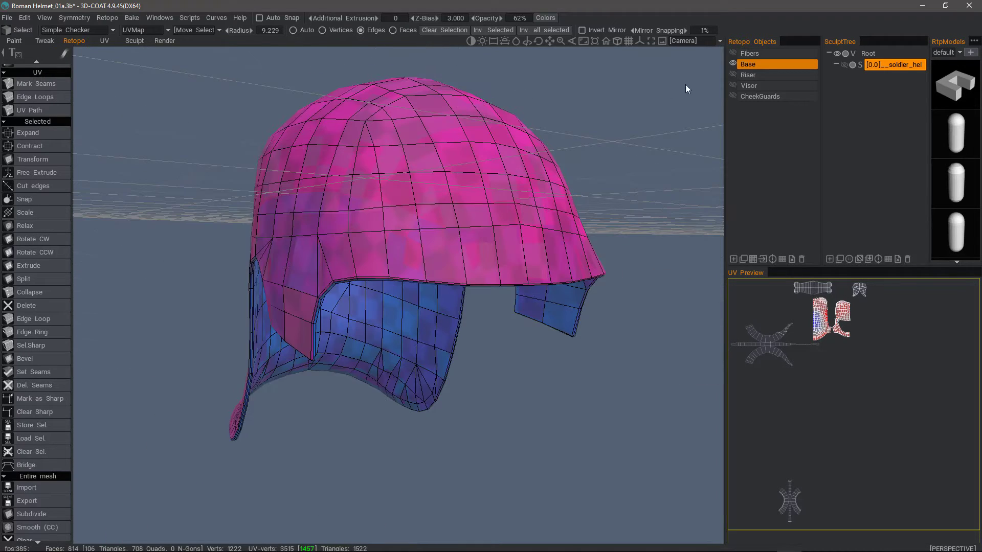
Hide the Base group and display the Fibers group as the current one.
{"action": "left_click", "coordinate": [733, 64]}
{"action": "left_click", "coordinate": [750, 53]}
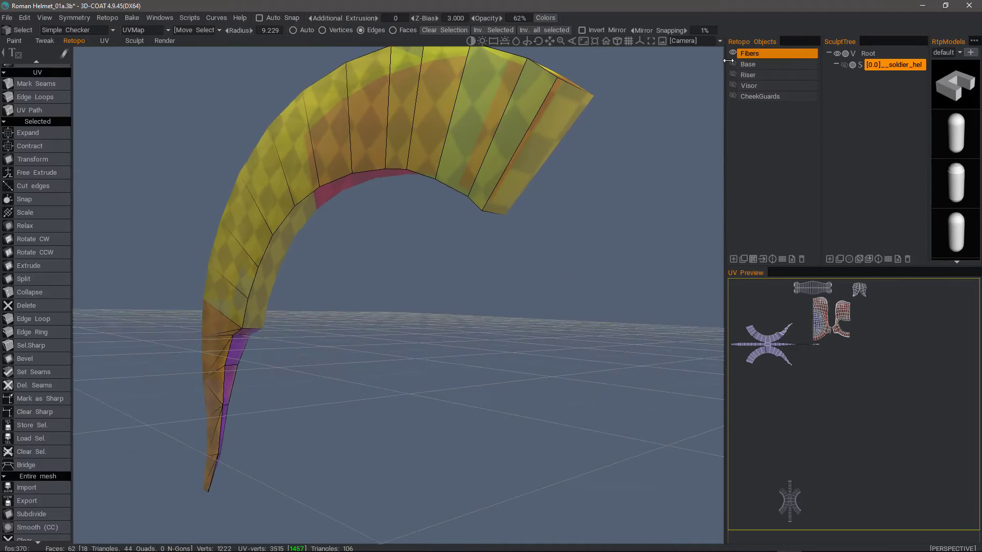
{"action": "middle_click_drag", "start_coordinate": [519, 191], "coordinate": [497, 210]}
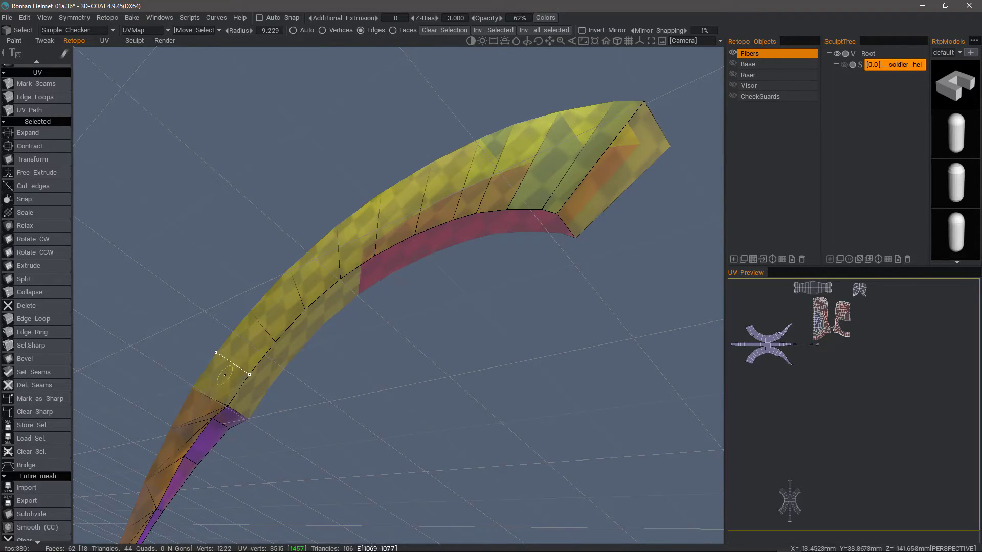
Fill the open strip along the inner curve of the Fibers crest with faces using RFill.
{"action": "middle_click_drag", "start_coordinate": [425, 215], "coordinate": [59, 131]}
{"action": "scroll", "coordinate": [56, 130], "scroll_direction": "up", "scroll_amount": 10}
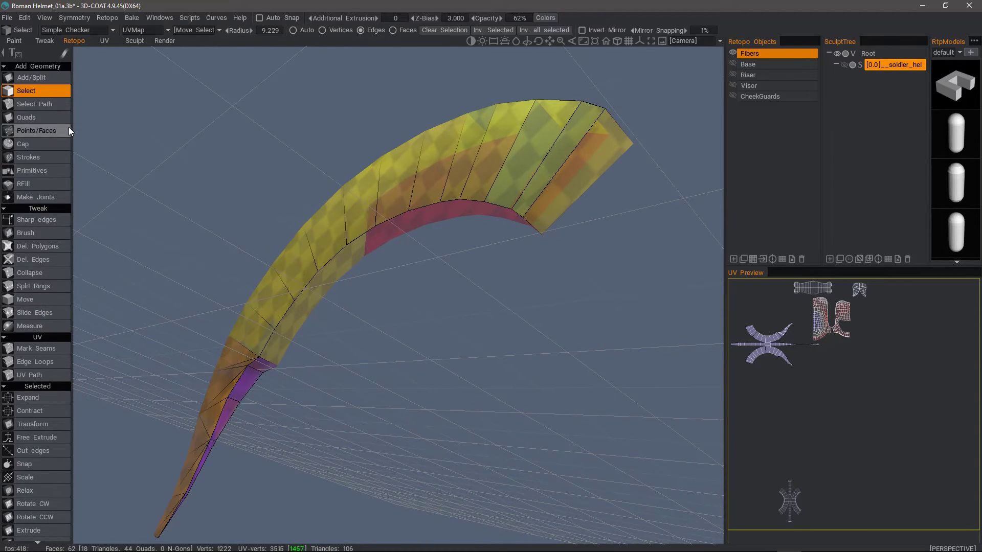
{"action": "left_click", "coordinate": [47, 183]}
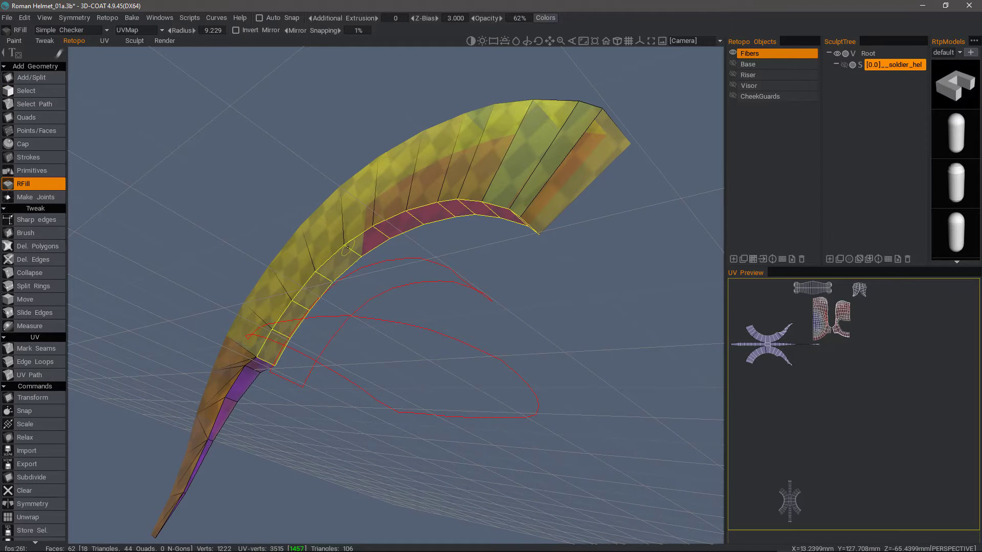
{"action": "left_click", "coordinate": [345, 250]}
{"action": "middle_click_drag", "start_coordinate": [182, 230], "coordinate": [70, 214]}
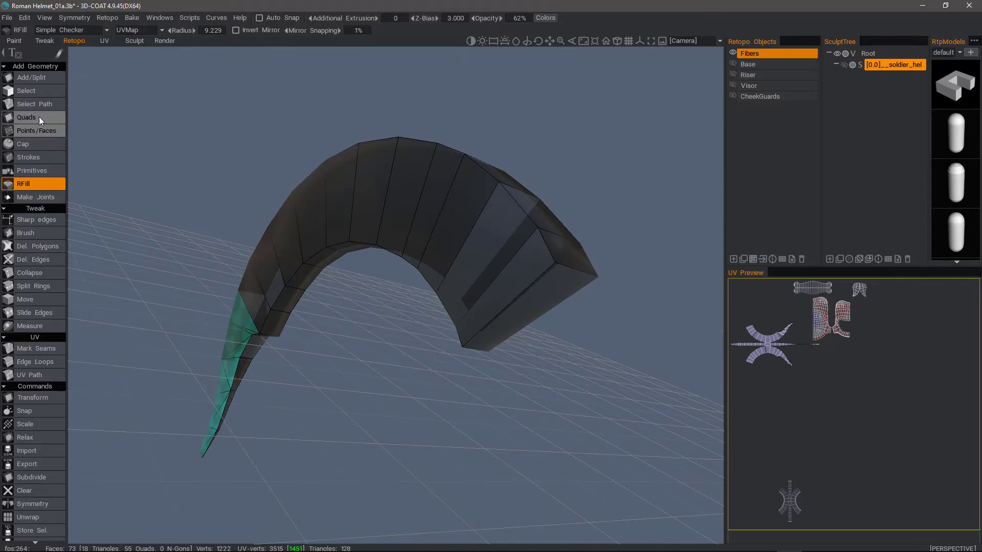
Select the sharp edges of the Fibers crest in the current group and UV set, with a crease angle of 50.1.
{"action": "left_click", "coordinate": [32, 91]}
{"action": "middle_click_drag", "start_coordinate": [201, 51], "coordinate": [275, 174]}
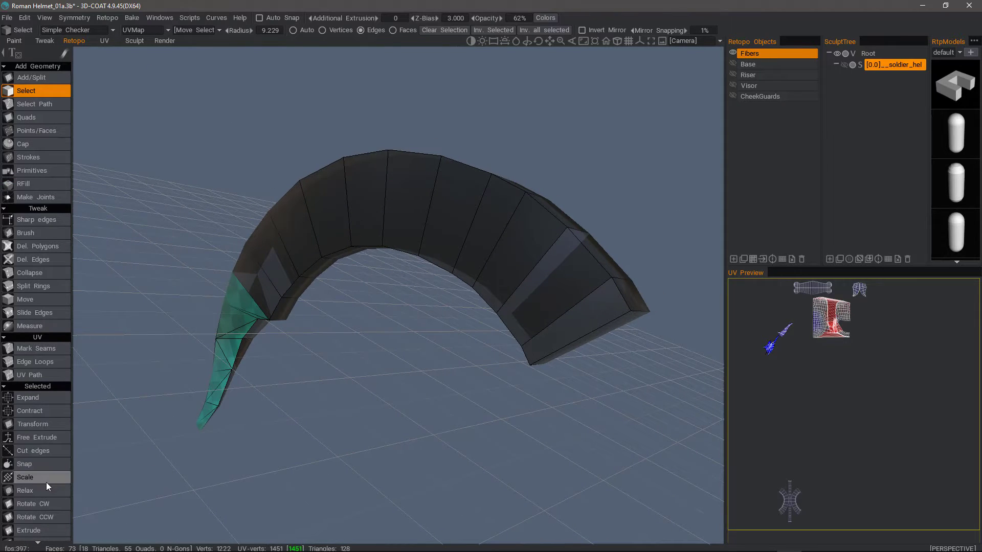
{"action": "middle_click_drag", "start_coordinate": [330, 152], "coordinate": [322, 147]}
{"action": "key", "text": "space"}
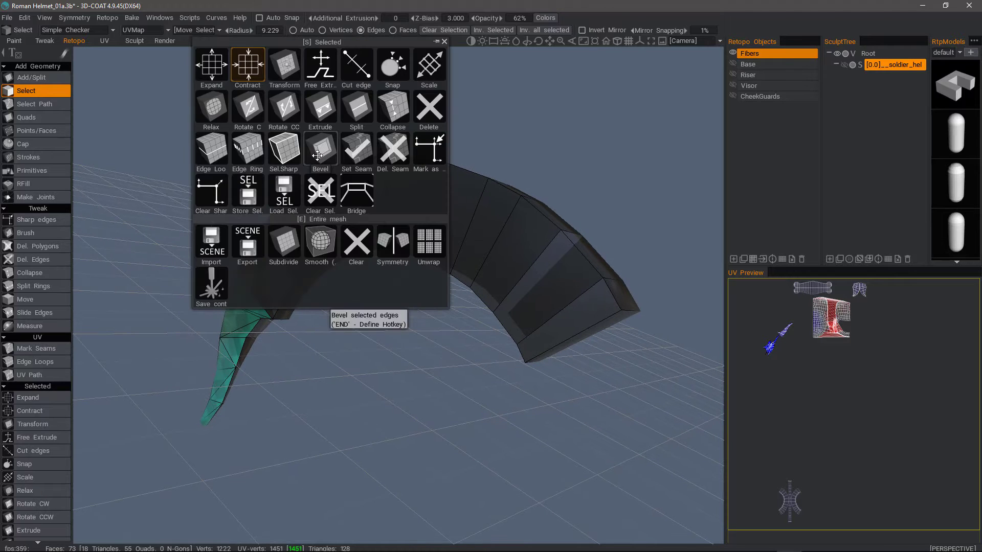
{"action": "left_click", "coordinate": [285, 155]}
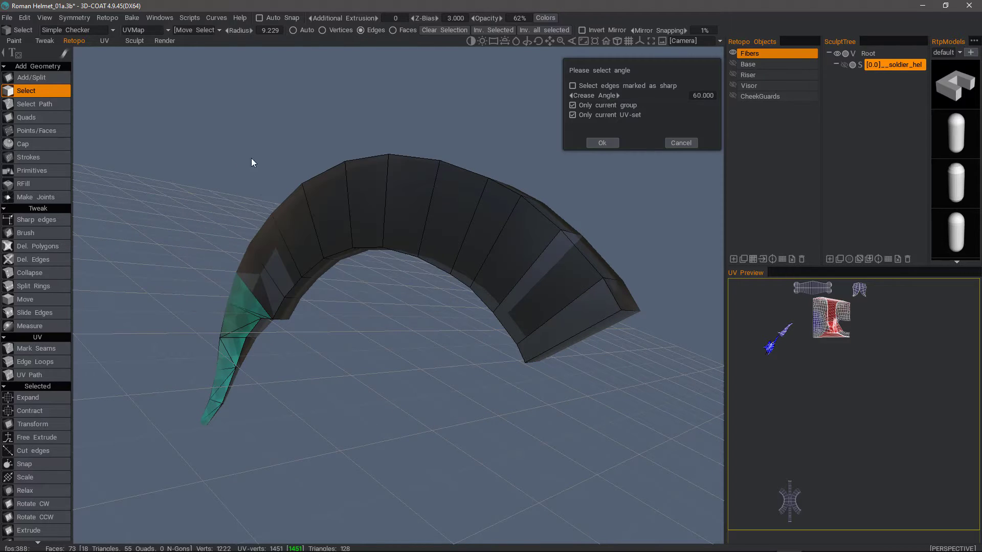
{"action": "left_click", "coordinate": [627, 95]}
{"action": "left_click_drag", "start_coordinate": [625, 96], "coordinate": [621, 96]}
{"action": "left_click_drag", "start_coordinate": [464, 95], "coordinate": [251, 334]}
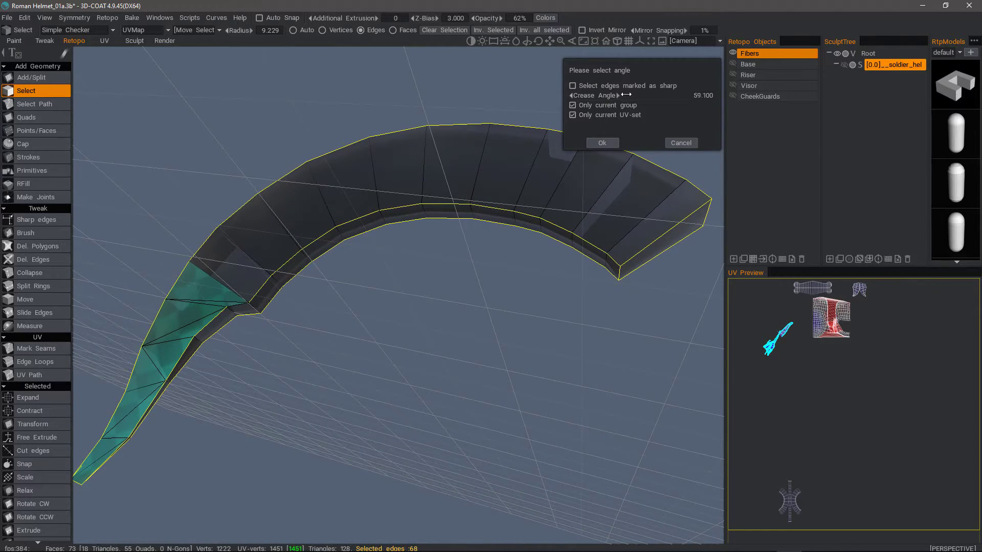
{"action": "left_click_drag", "start_coordinate": [621, 94], "coordinate": [622, 93]}
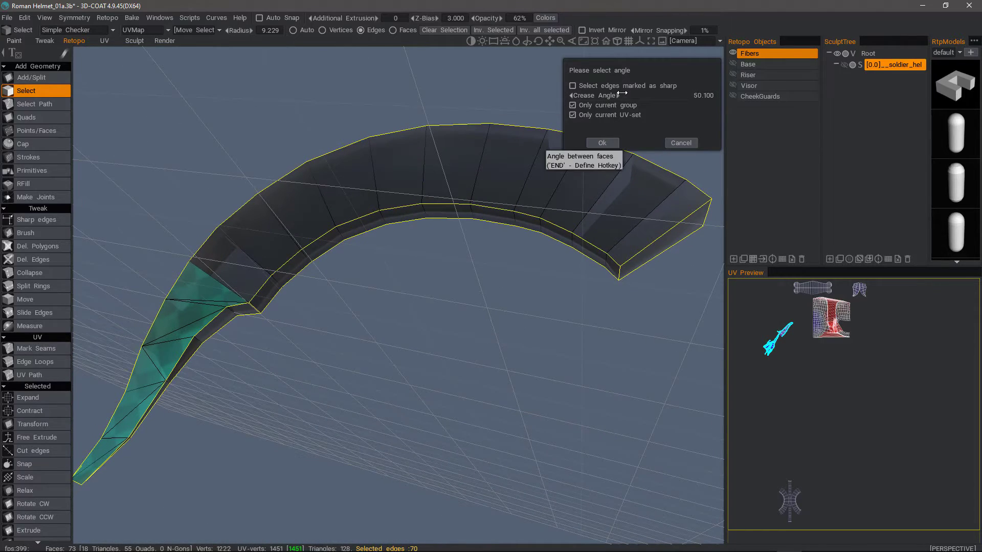
{"action": "left_click_drag", "start_coordinate": [361, 116], "coordinate": [563, 168]}
{"action": "left_click", "coordinate": [604, 142]}
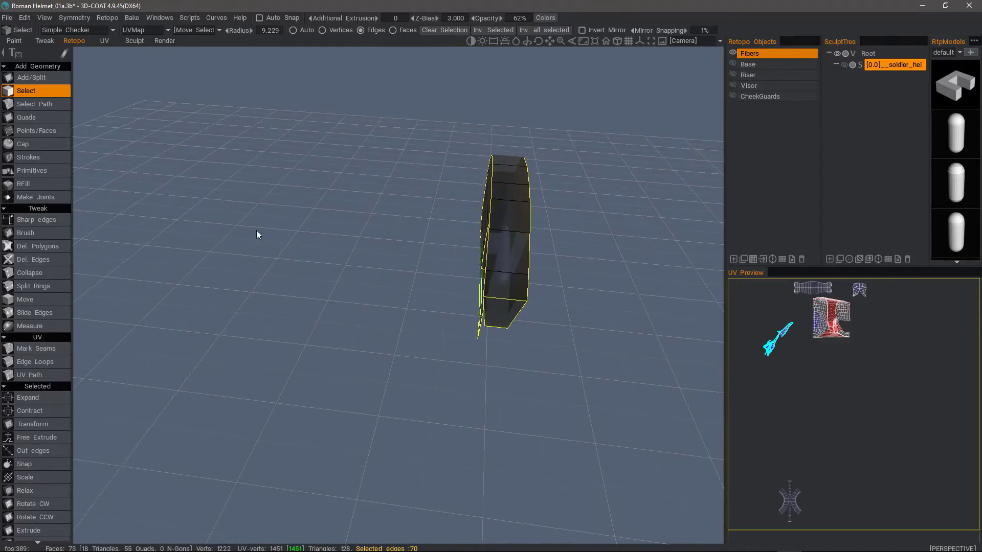
Bevel the selected sharp edges of the Fibers crest with a bevel size of 0.6.
{"action": "left_click_drag", "start_coordinate": [229, 254], "coordinate": [313, 154]}
{"action": "key", "text": "space"}
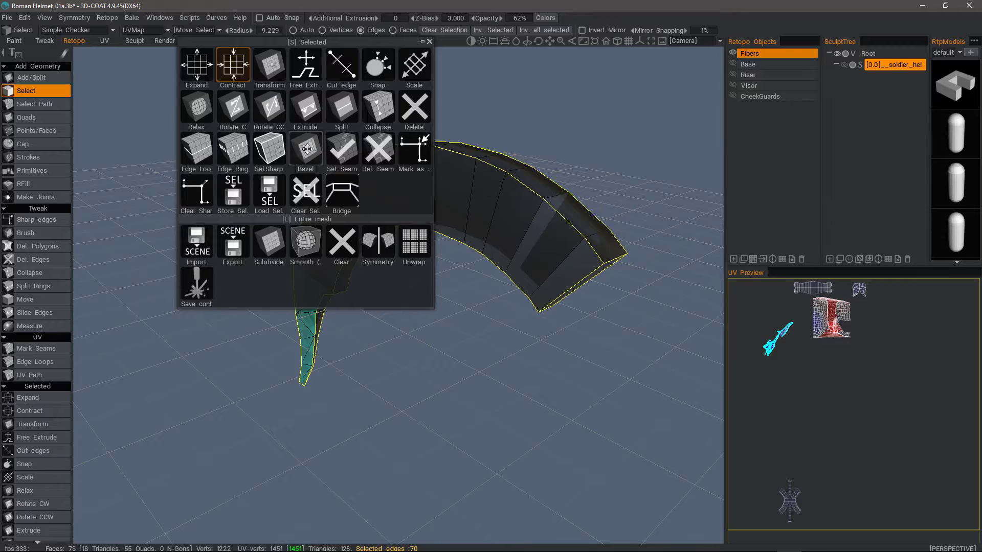
{"action": "left_click", "coordinate": [307, 149]}
{"action": "left_click_drag", "start_coordinate": [394, 257], "coordinate": [193, 261]}
{"action": "left_click_drag", "start_coordinate": [620, 87], "coordinate": [618, 86]}
{"action": "mouse_move", "coordinate": [512, 286]}
{"action": "left_mouse_down"}
{"action": "mouse_move", "coordinate": [459, 333]}
{"action": "mouse_move", "coordinate": [466, 337]}
{"action": "mouse_move", "coordinate": [381, 327]}
{"action": "mouse_move", "coordinate": [399, 358]}
{"action": "mouse_move", "coordinate": [335, 452]}
{"action": "mouse_move", "coordinate": [300, 351]}
{"action": "mouse_move", "coordinate": [305, 449]}
{"action": "mouse_move", "coordinate": [359, 299]}
{"action": "left_mouse_up"}
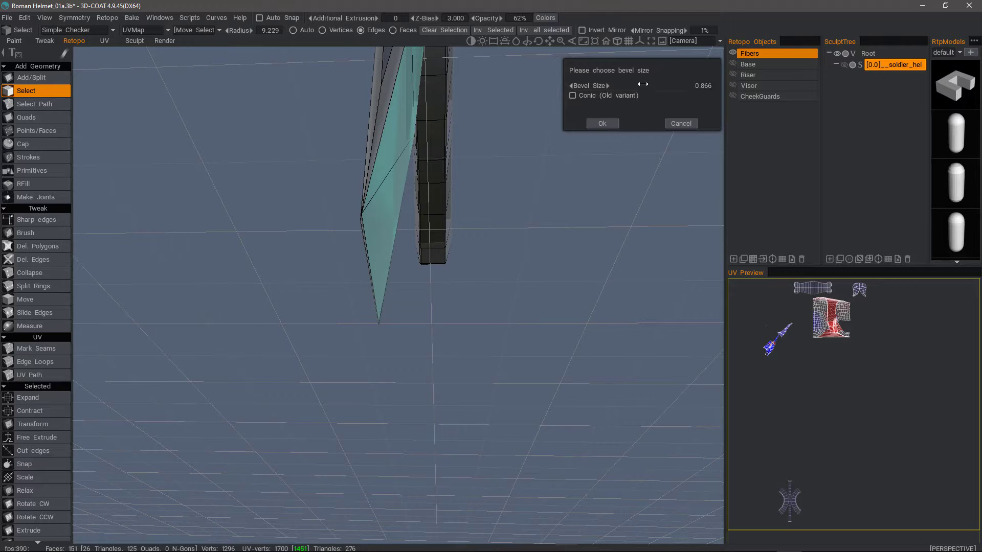
{"action": "left_click_drag", "start_coordinate": [647, 86], "coordinate": [643, 86]}
{"action": "left_click_drag", "start_coordinate": [328, 82], "coordinate": [388, 111]}
{"action": "middle_click_drag", "start_coordinate": [389, 112], "coordinate": [622, 83]}
{"action": "left_click_drag", "start_coordinate": [621, 86], "coordinate": [622, 86]}
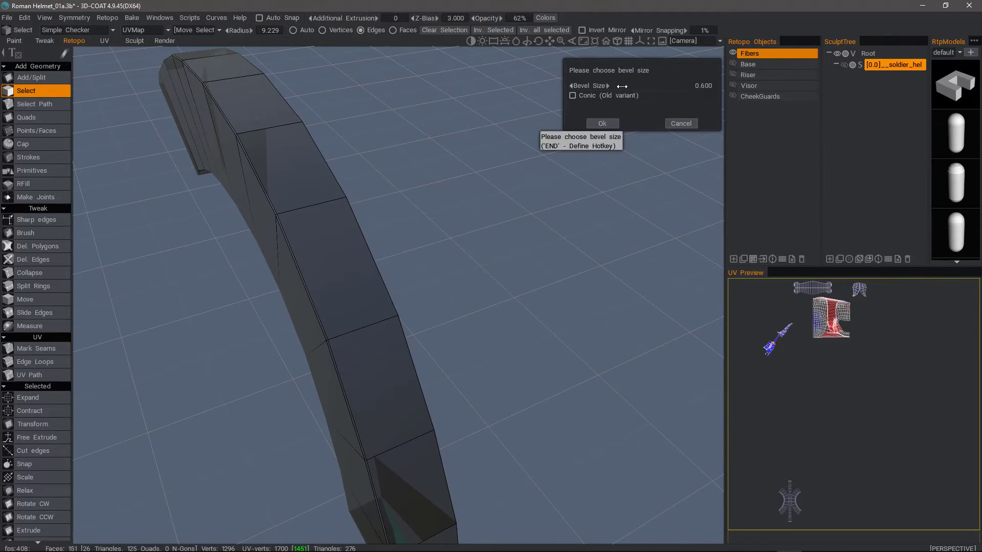
{"action": "middle_click_drag", "start_coordinate": [450, 220], "coordinate": [383, 381]}
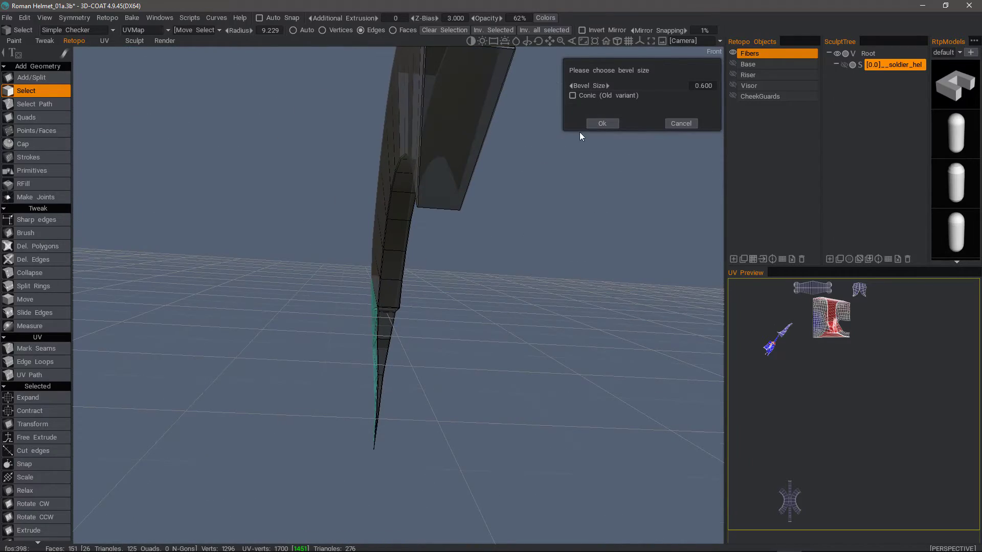
{"action": "left_click", "coordinate": [600, 124]}
Hide the Fibers group and display the Riser group as the current one.
{"action": "middle_click_drag", "start_coordinate": [187, 170], "coordinate": [644, 88]}
{"action": "left_click", "coordinate": [733, 52]}
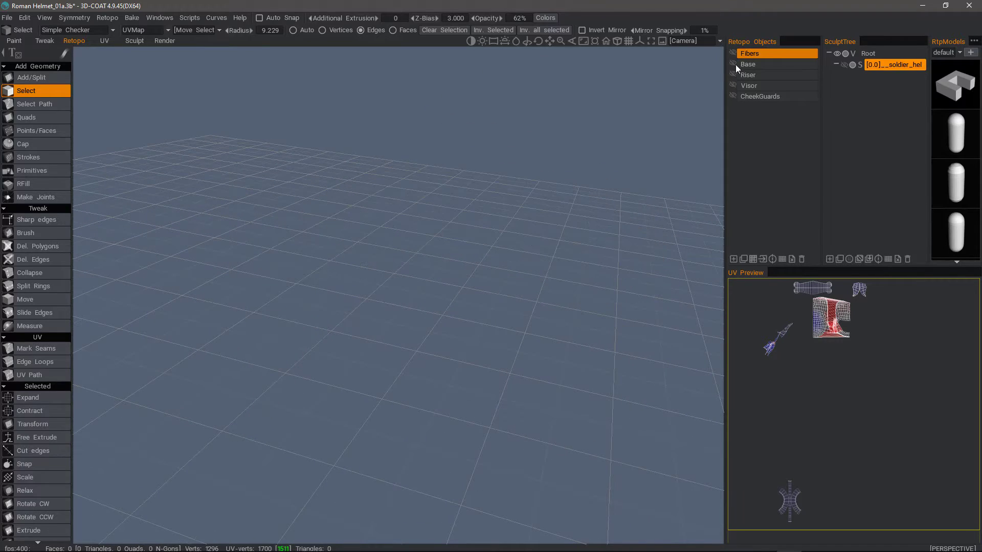
{"action": "left_click", "coordinate": [732, 74]}
Fill the open strip along the Riser's inner curve with faces using RFill.
{"action": "left_click_drag", "start_coordinate": [517, 169], "coordinate": [417, 210], "text": "alt"}
{"action": "right_click_drag", "start_coordinate": [418, 210], "coordinate": [375, 340], "text": "alt"}
{"action": "left_click_drag", "start_coordinate": [376, 341], "coordinate": [351, 327], "text": "alt"}
{"action": "middle_click_drag", "start_coordinate": [351, 326], "coordinate": [323, 296]}
{"action": "left_click_drag", "start_coordinate": [324, 290], "coordinate": [318, 337], "text": "alt"}
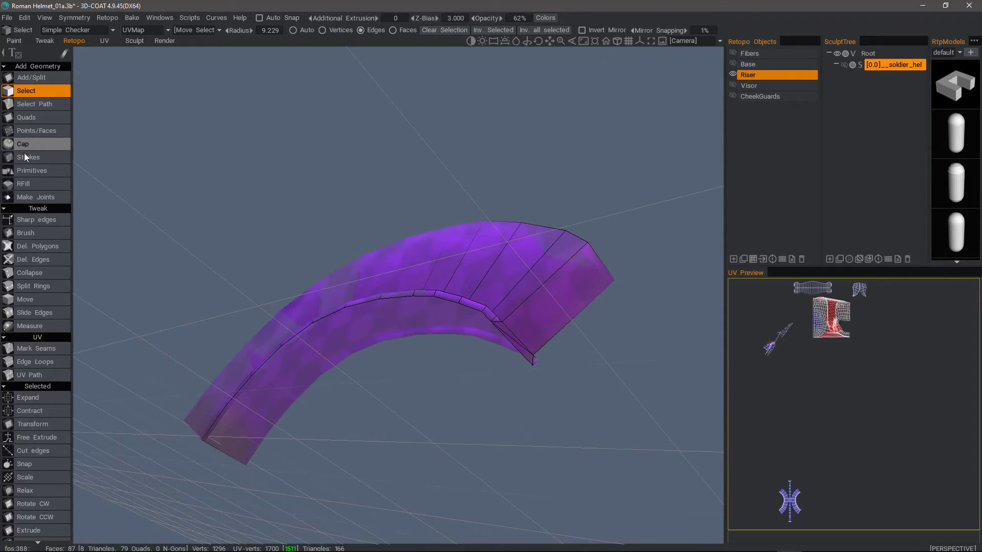
{"action": "left_click", "coordinate": [38, 183]}
{"action": "left_click", "coordinate": [350, 317]}
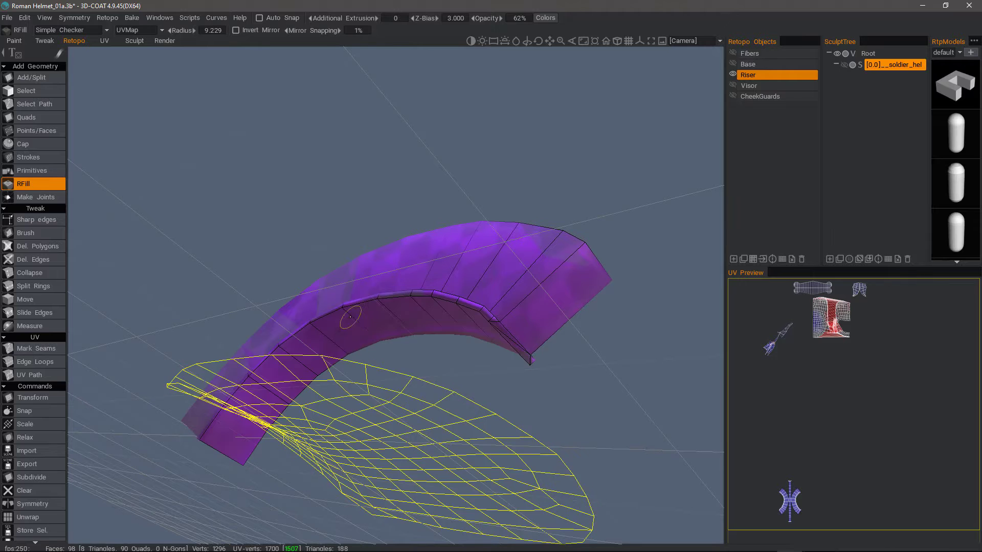
{"action": "middle_click_drag", "start_coordinate": [186, 228], "coordinate": [128, 174]}
{"action": "left_click", "coordinate": [45, 91]}
{"action": "middle_click_drag", "start_coordinate": [253, 174], "coordinate": [356, 203]}
{"action": "key", "text": "space"}
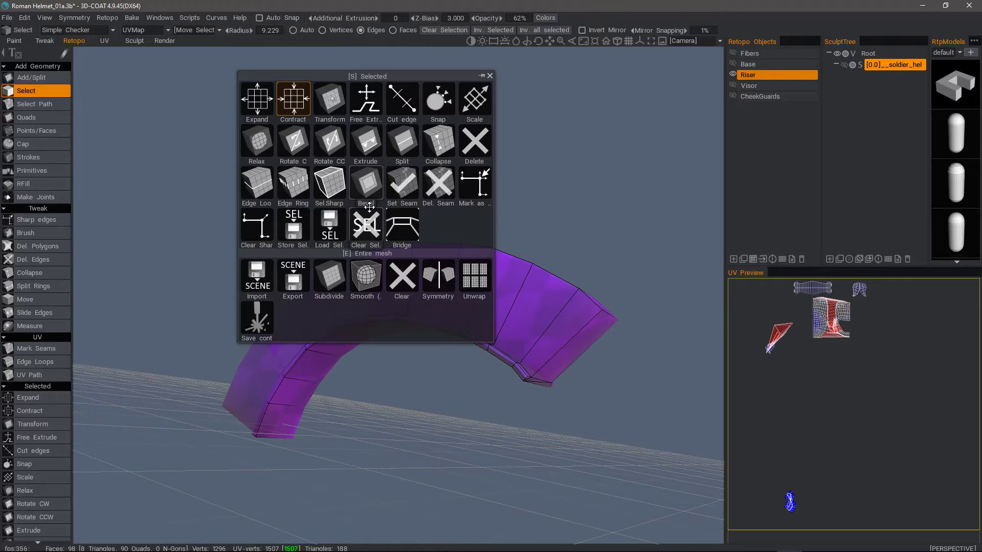
{"action": "left_click", "coordinate": [330, 185]}
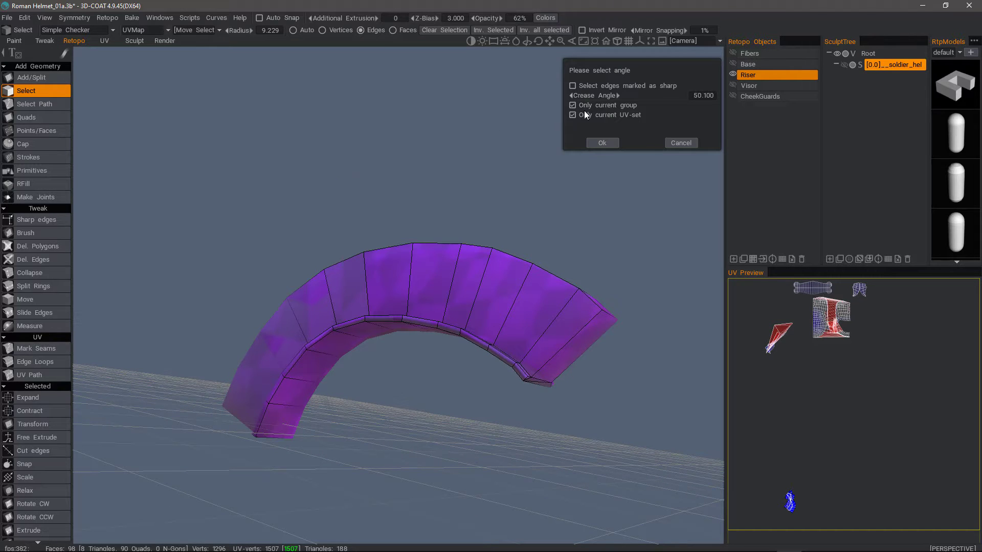
{"action": "left_click_drag", "start_coordinate": [631, 95], "coordinate": [641, 96]}
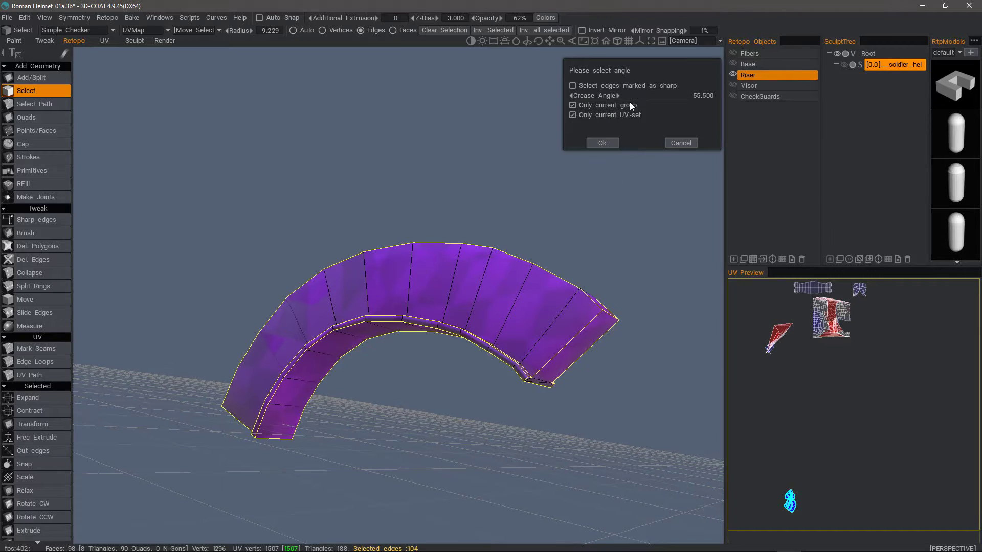
{"action": "middle_click_drag", "start_coordinate": [624, 103], "coordinate": [313, 328]}
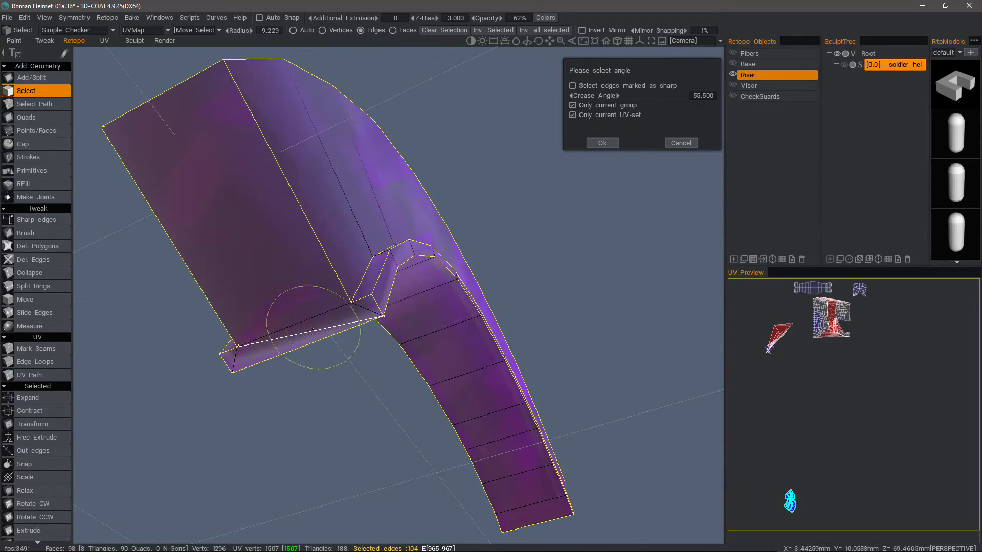
{"action": "left_click", "coordinate": [689, 143]}
Delete the surplus diagonal and corner edges on the flange at one end of the Riser.
{"action": "scroll", "coordinate": [151, 325], "scroll_direction": "up", "scroll_amount": 5}
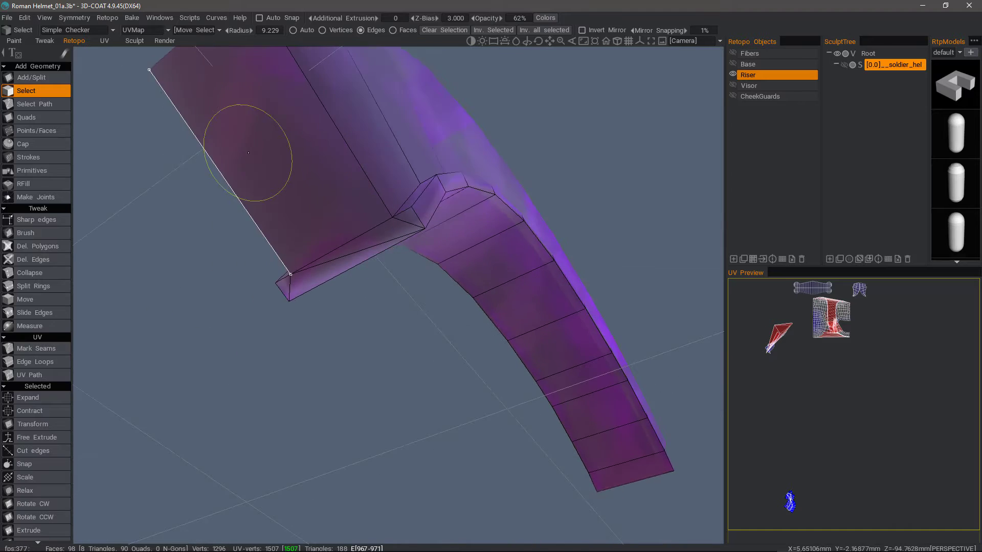
{"action": "middle_click_drag", "start_coordinate": [249, 153], "coordinate": [224, 287]}
{"action": "scroll", "coordinate": [231, 235], "scroll_direction": "up", "scroll_amount": 3}
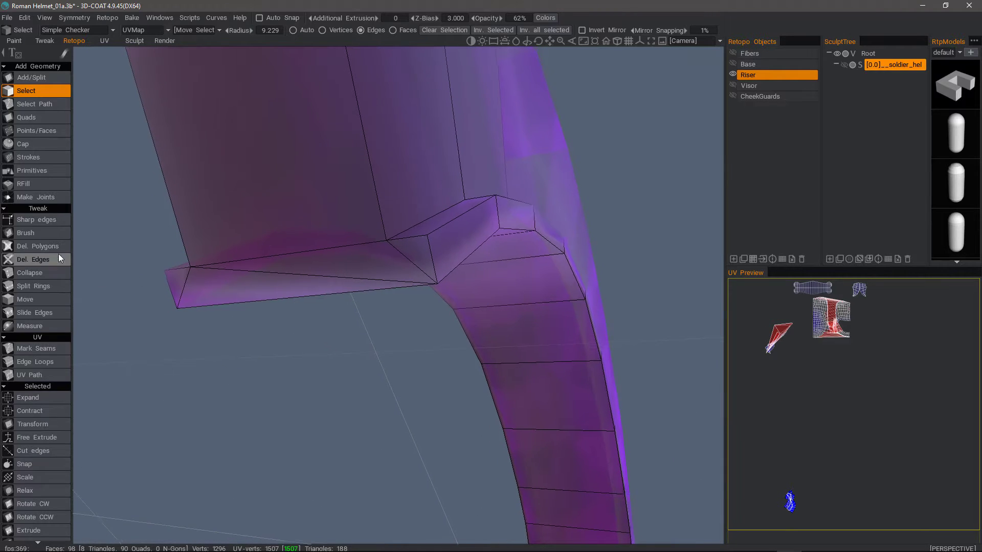
{"action": "left_click", "coordinate": [44, 262]}
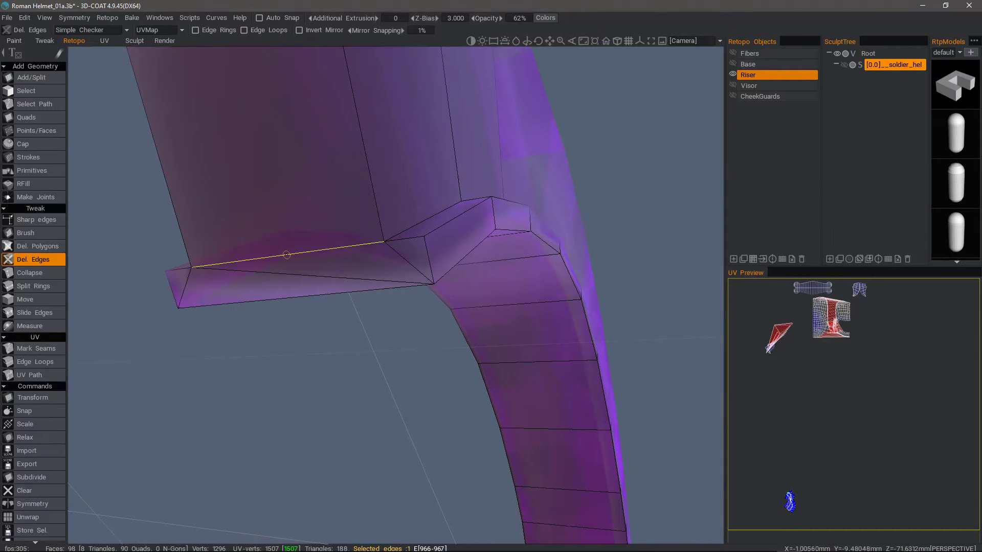
{"action": "left_click", "coordinate": [407, 263]}
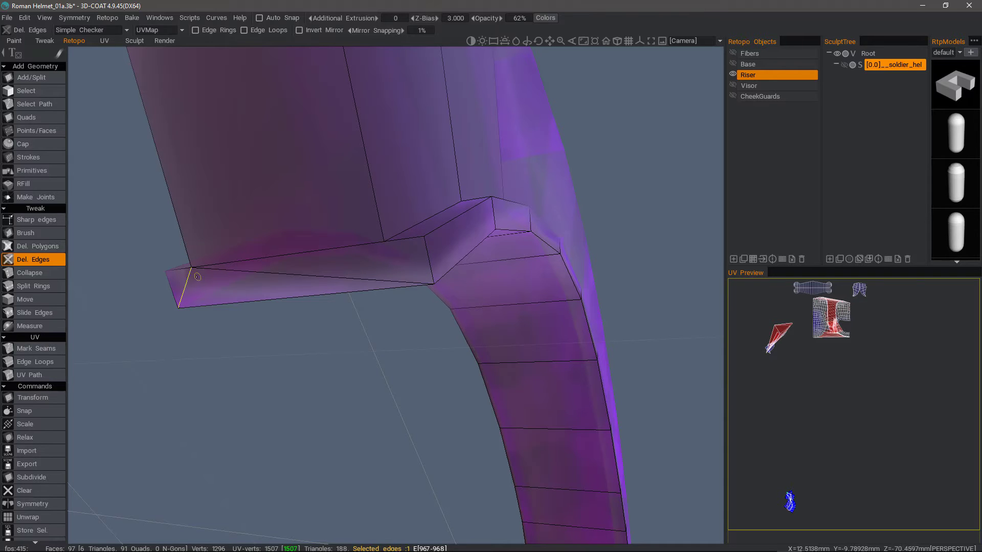
{"action": "left_click", "coordinate": [185, 283]}
{"action": "left_click", "coordinate": [239, 272]}
Delete the matching surplus edges on the flange at the Riser's opposite end.
{"action": "left_click_drag", "start_coordinate": [370, 340], "coordinate": [260, 279]}
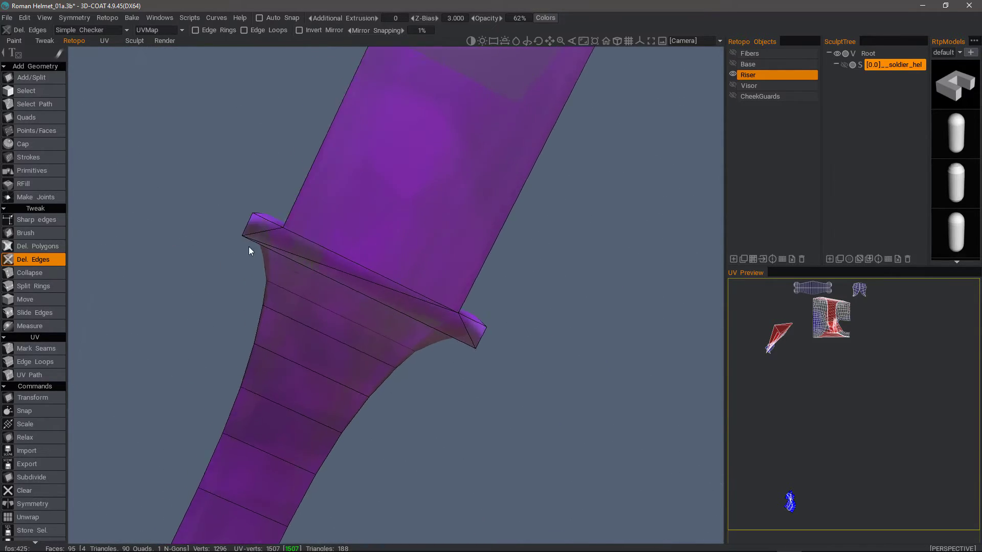
{"action": "right_click_drag", "start_coordinate": [250, 243], "coordinate": [250, 221]}
{"action": "left_click", "coordinate": [251, 218]}
{"action": "left_click", "coordinate": [292, 250]}
{"action": "left_click_drag", "start_coordinate": [176, 194], "coordinate": [61, 273]}
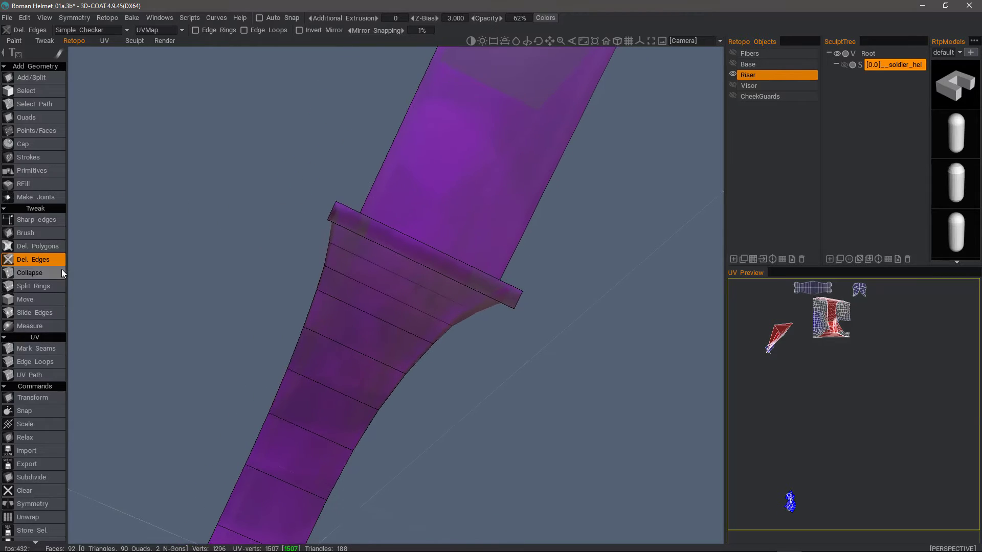
Split the Riser's inner-curve faces with two lengthwise edge loops, one near each side.
{"action": "left_click", "coordinate": [39, 285]}
{"action": "left_click_drag", "start_coordinate": [328, 307], "coordinate": [540, 328], "text": "alt"}
{"action": "left_click", "coordinate": [384, 243]}
{"action": "left_click", "coordinate": [540, 329]}
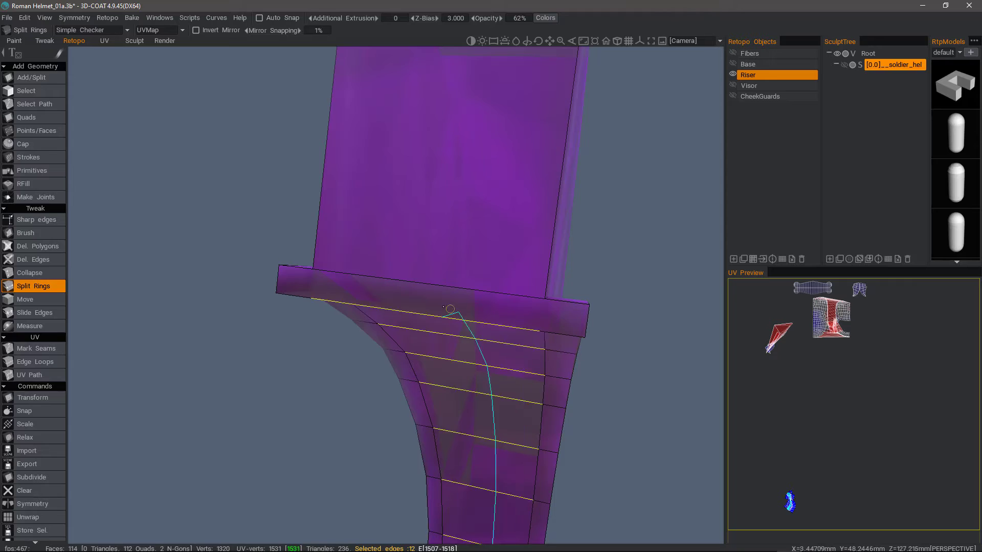
Connect the ends of both new loops to the Riser's upper corners across the end flange with Add/Split.
{"action": "left_click", "coordinate": [32, 77]}
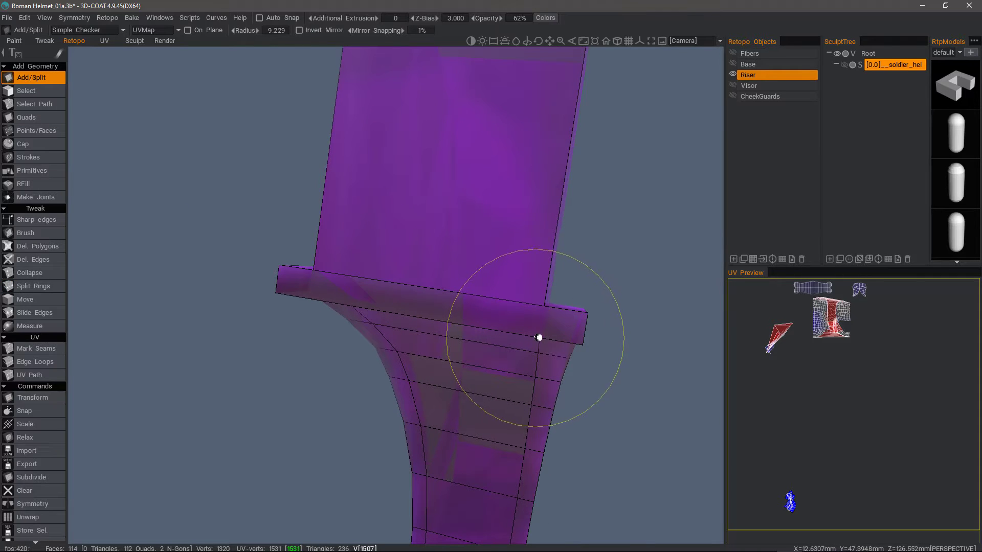
{"action": "right_click_drag", "start_coordinate": [539, 337], "coordinate": [538, 337]}
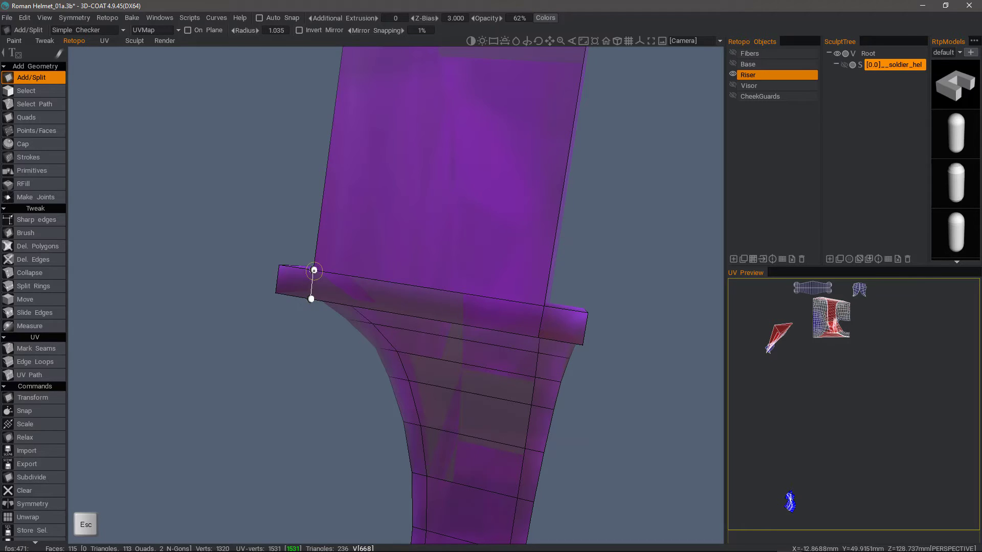
{"action": "left_click", "coordinate": [314, 270]}
Add the same connecting edges from the loop ends to the Riser's corners across the opposite flange.
{"action": "middle_click_drag", "start_coordinate": [222, 254], "coordinate": [271, 264]}
{"action": "left_click", "coordinate": [267, 207]}
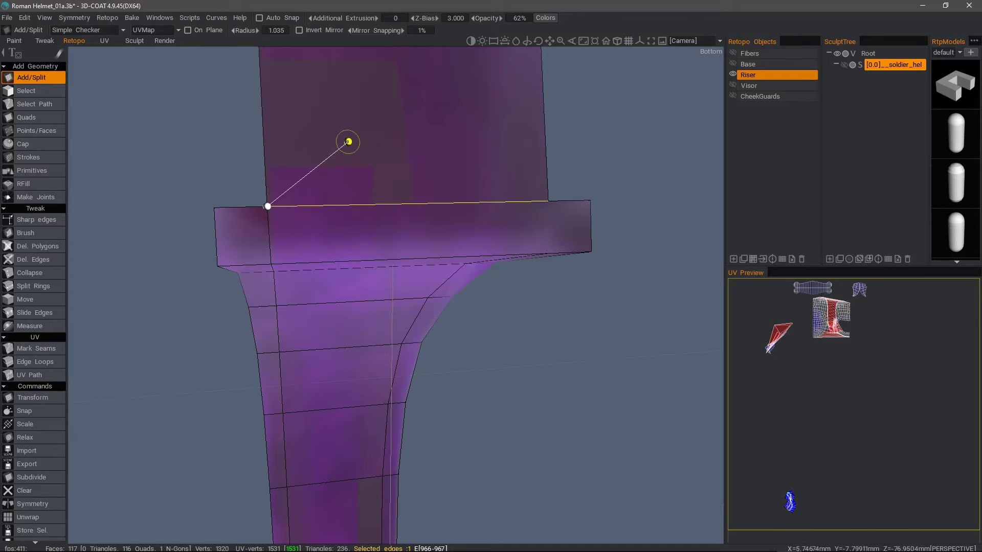
{"action": "middle_click_drag", "start_coordinate": [253, 225], "coordinate": [480, 248]}
{"action": "left_click", "coordinate": [498, 293]}
{"action": "middle_click_drag", "start_coordinate": [498, 292], "coordinate": [424, 180]}
{"action": "key", "text": "Escape"}
Split the Riser's long side faces with an edge ring about halfway across their height.
{"action": "scroll", "coordinate": [215, 202], "scroll_direction": "down", "scroll_amount": 4}
{"action": "middle_click_drag", "start_coordinate": [198, 202], "coordinate": [326, 254]}
{"action": "left_click", "coordinate": [45, 287]}
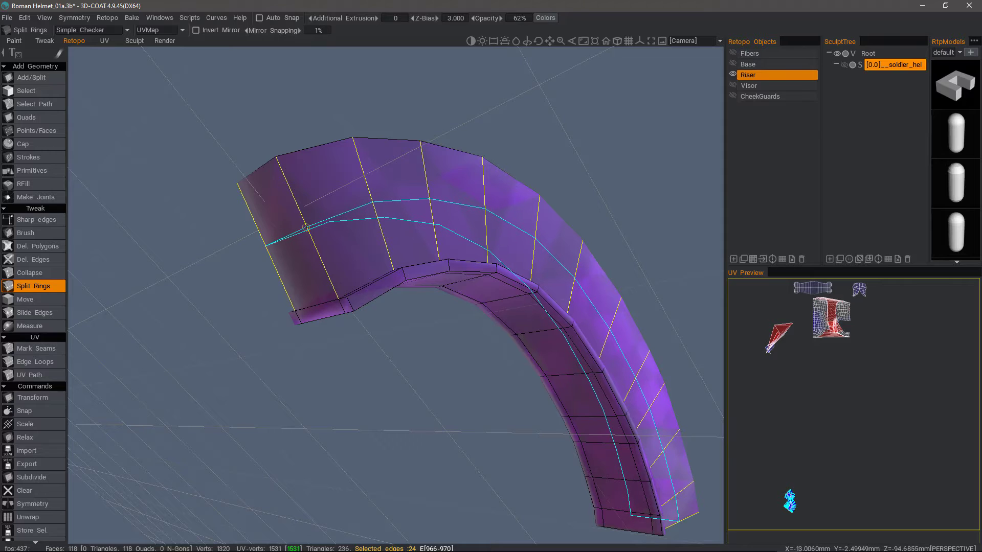
{"action": "right_click", "coordinate": [307, 229]}
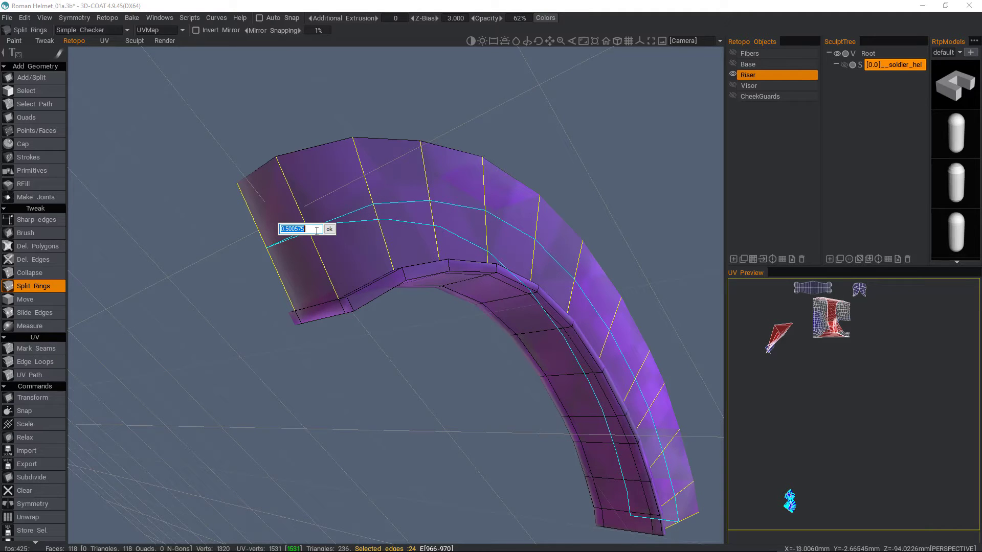
{"action": "key", "text": "Return"}
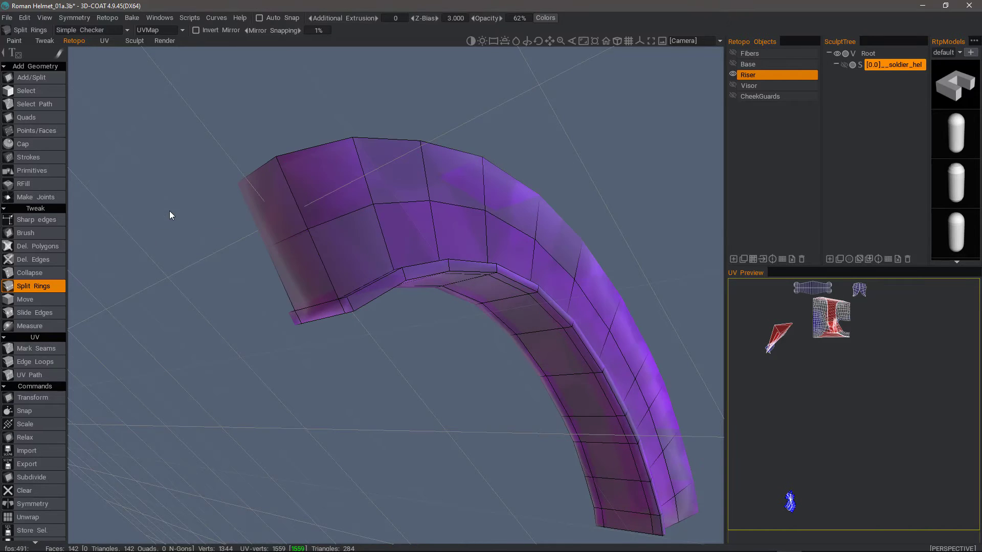
Select the Riser's sharp edges with a crease angle of 56.4, limited to the current group and UV-set.
{"action": "left_click_drag", "start_coordinate": [196, 226], "coordinate": [215, 159]}
{"action": "left_click", "coordinate": [53, 92]}
{"action": "left_click", "coordinate": [364, 30]}
{"action": "left_click_drag", "start_coordinate": [327, 122], "coordinate": [379, 225]}
{"action": "key", "text": "space"}
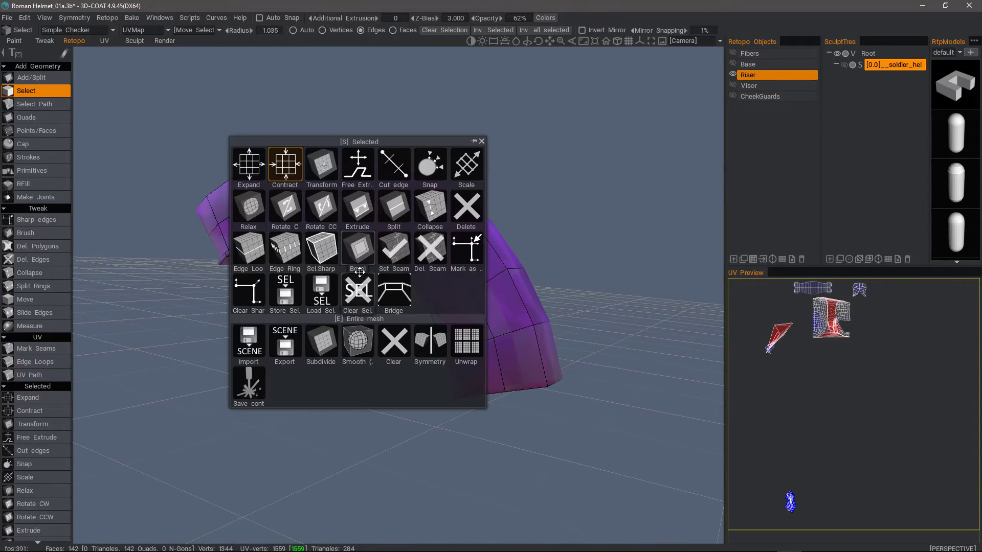
{"action": "left_click", "coordinate": [323, 253]}
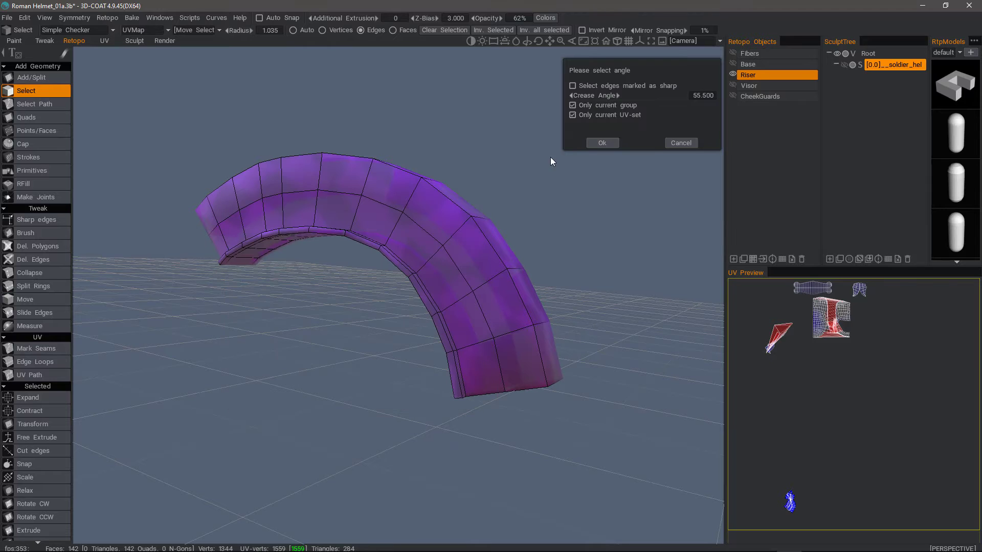
{"action": "left_click_drag", "start_coordinate": [625, 95], "coordinate": [627, 96]}
{"action": "left_click_drag", "start_coordinate": [486, 225], "coordinate": [397, 356], "text": "alt"}
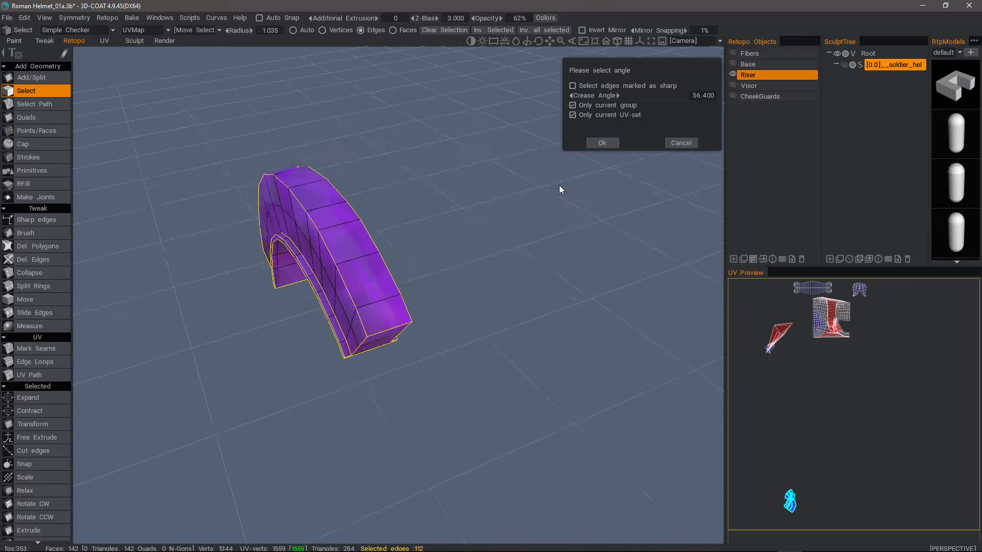
{"action": "left_click", "coordinate": [608, 142]}
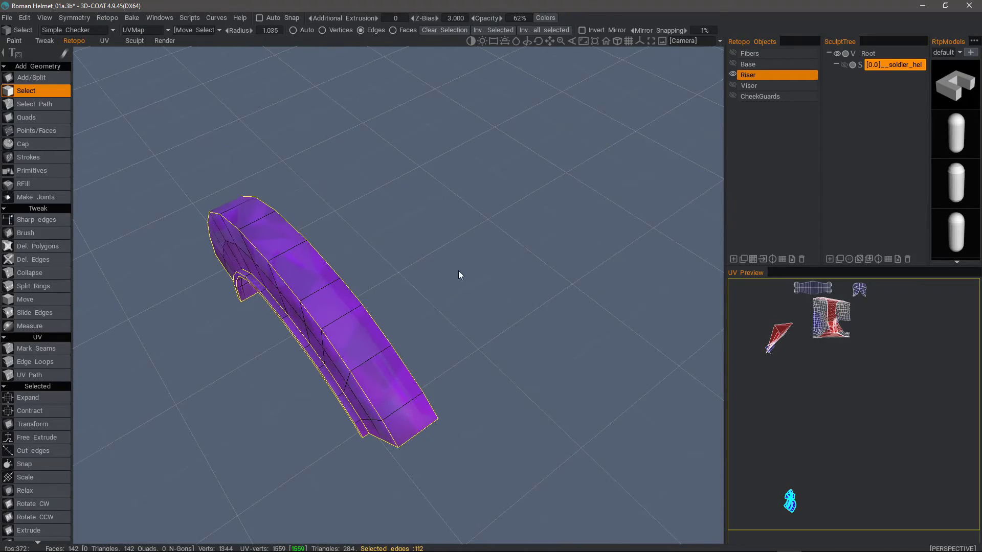
Bevel the selected Riser edges with a bevel size of 1.000 and the Conic (Old variant) option enabled.
{"action": "left_click_drag", "start_coordinate": [468, 270], "coordinate": [362, 283]}
{"action": "key", "text": "space"}
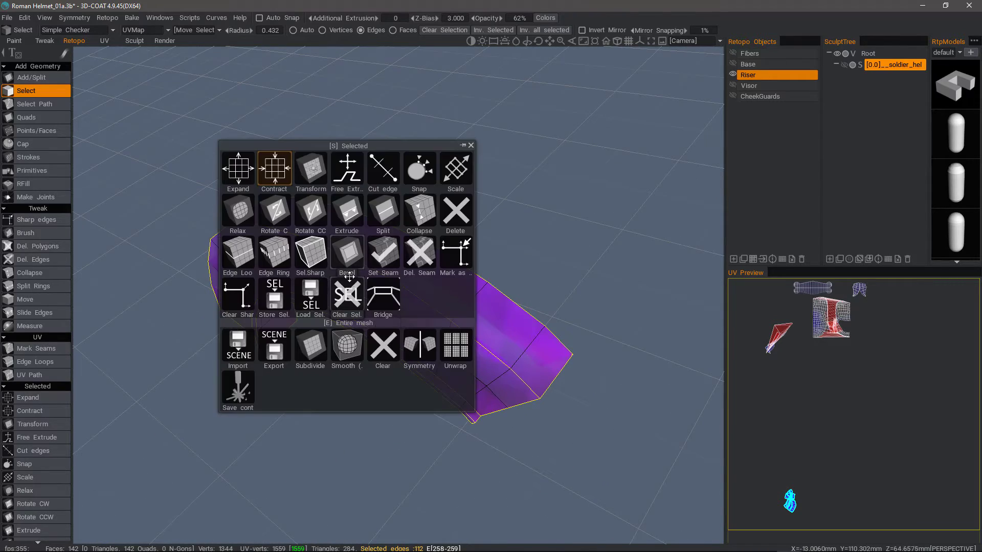
{"action": "left_click", "coordinate": [347, 255]}
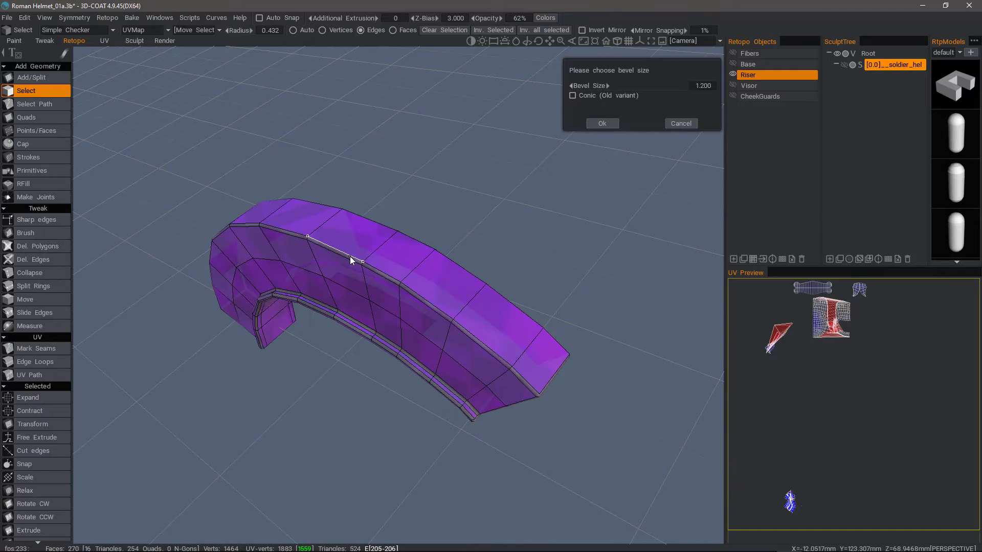
{"action": "middle_click_drag", "start_coordinate": [623, 165], "coordinate": [434, 309]}
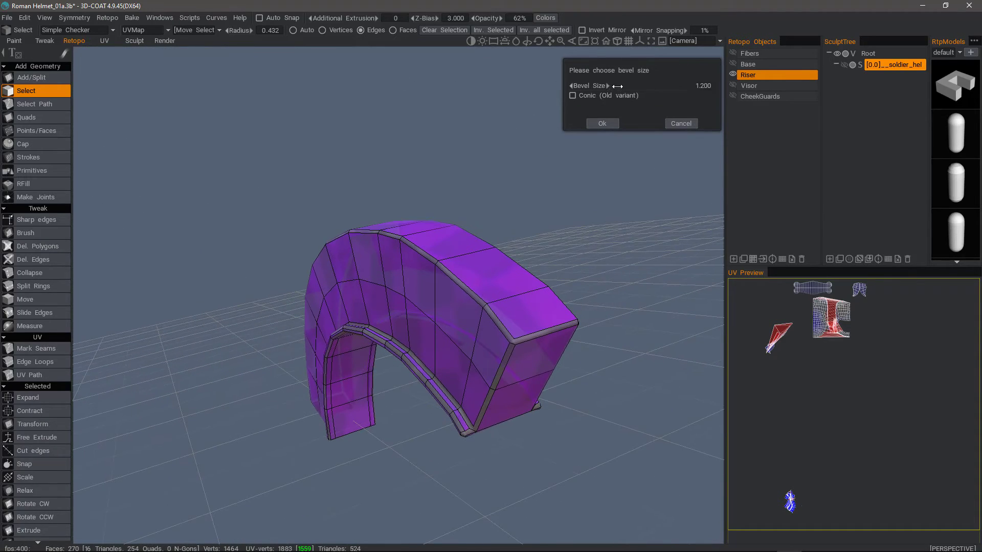
{"action": "left_click_drag", "start_coordinate": [617, 86], "coordinate": [617, 87]}
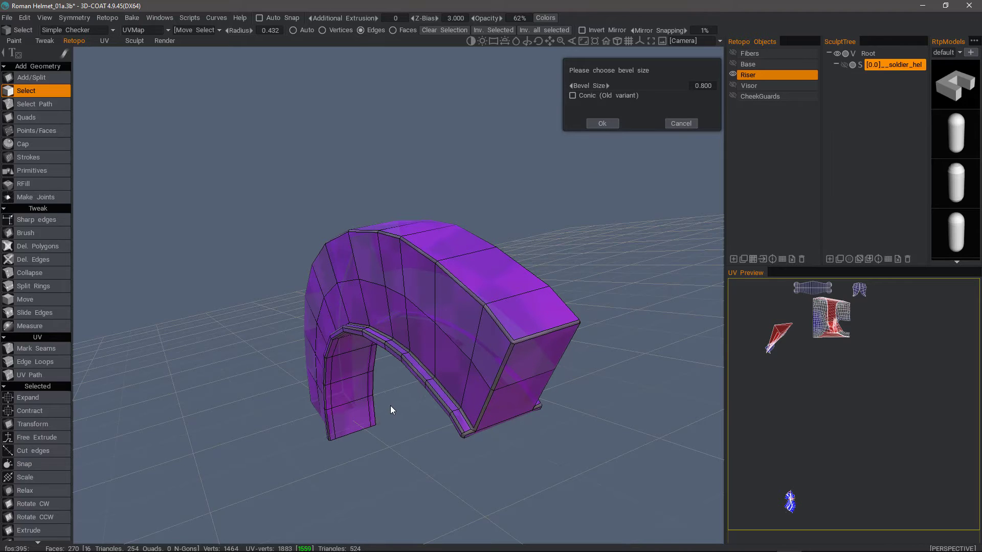
{"action": "middle_click_drag", "start_coordinate": [390, 409], "coordinate": [591, 109]}
{"action": "left_click", "coordinate": [573, 95]}
{"action": "scroll", "coordinate": [618, 84], "scroll_direction": "up", "scroll_amount": 4}
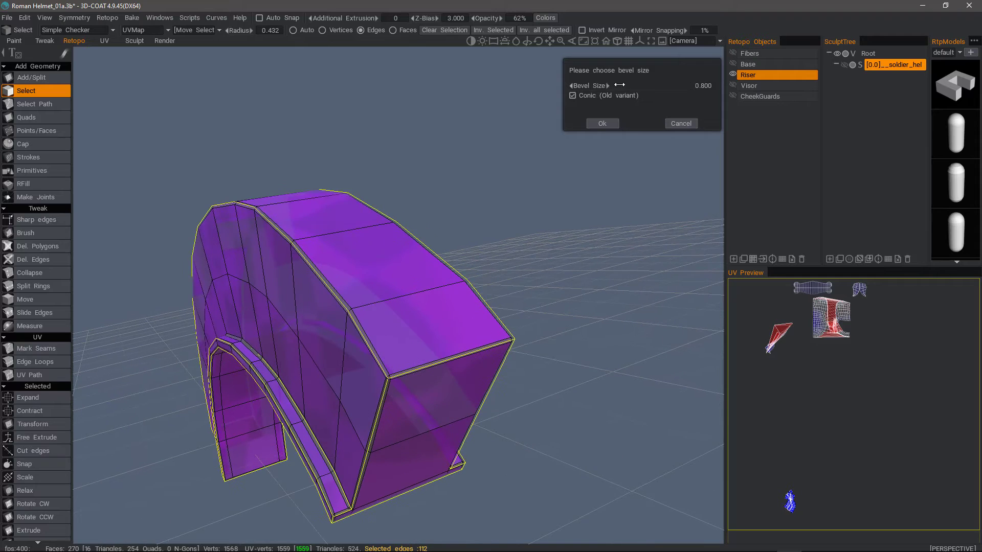
{"action": "scroll", "coordinate": [619, 85], "scroll_direction": "up", "scroll_amount": 2}
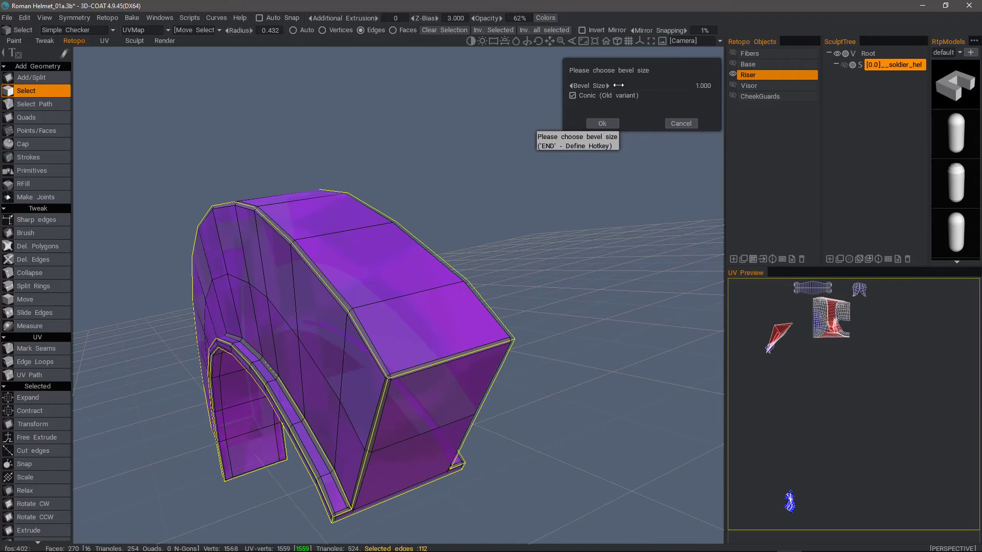
{"action": "left_click", "coordinate": [602, 124]}
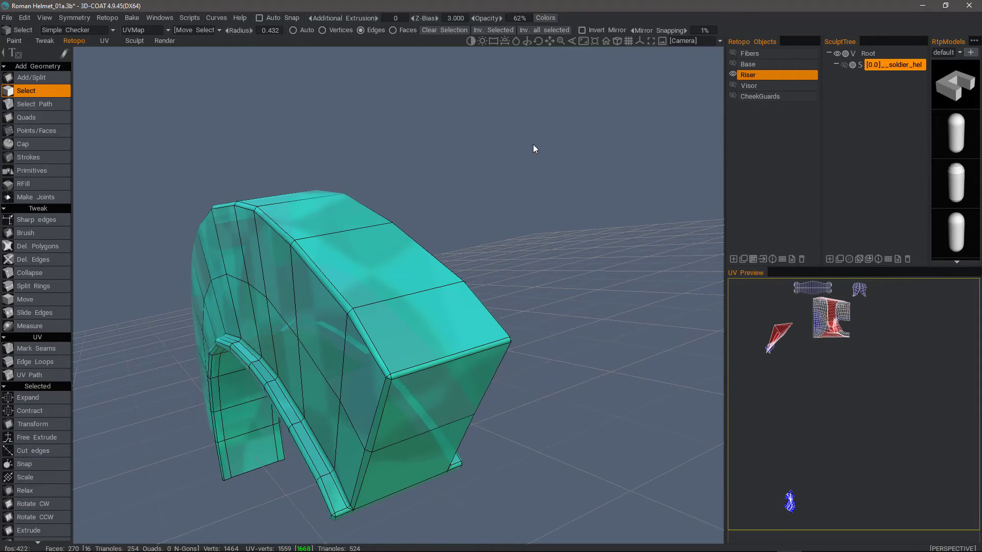
Hide the Riser group and show the Visor group on its own.
{"action": "left_click_drag", "start_coordinate": [533, 144], "coordinate": [629, 115]}
{"action": "left_click", "coordinate": [733, 74]}
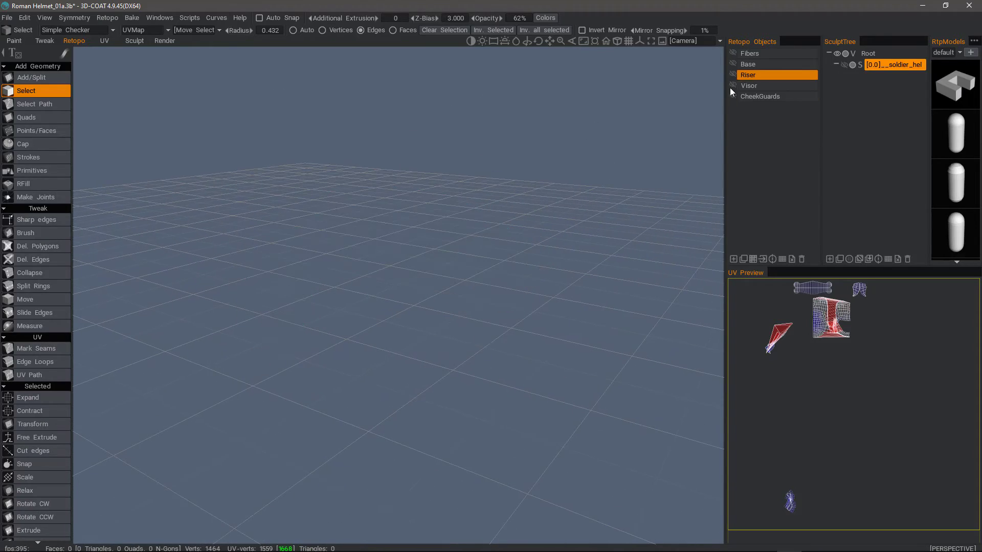
{"action": "left_click", "coordinate": [733, 86]}
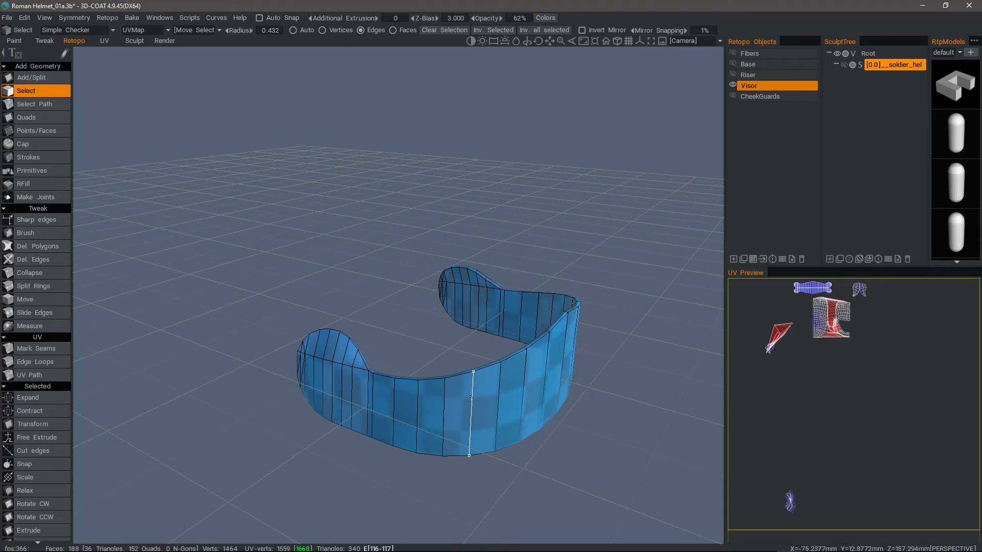
Delete the diagonal edges on the outer faces at both rounded ends of the Visor.
{"action": "left_click_drag", "start_coordinate": [446, 365], "coordinate": [182, 322]}
{"action": "left_click", "coordinate": [35, 262]}
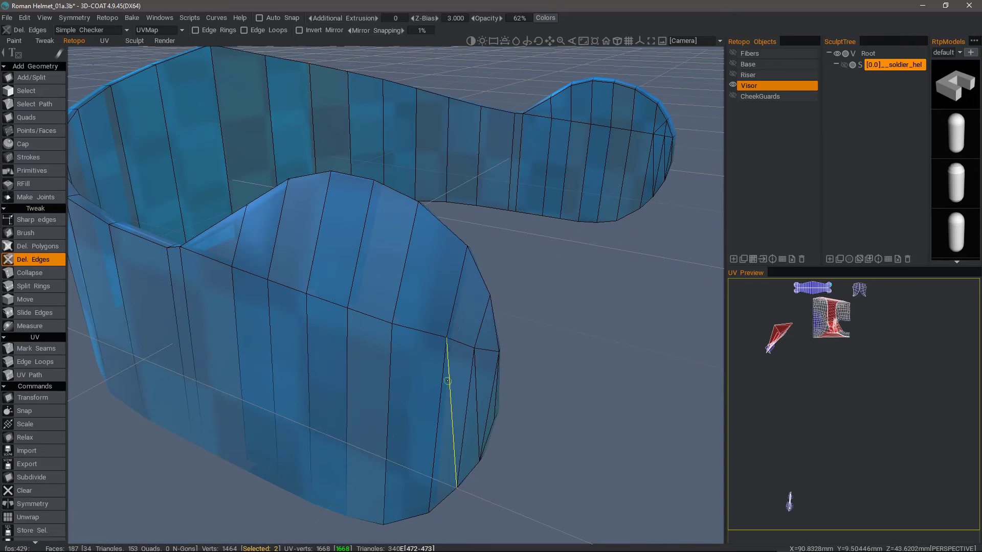
{"action": "left_click", "coordinate": [447, 381]}
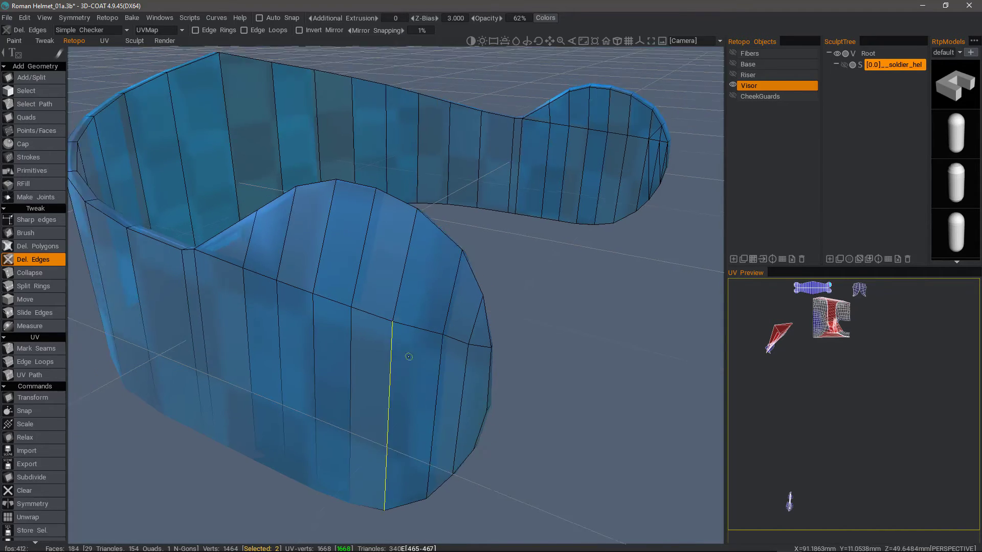
{"action": "left_click_drag", "start_coordinate": [329, 289], "coordinate": [258, 306]}
{"action": "scroll", "coordinate": [258, 306], "scroll_direction": "up", "scroll_amount": 1}
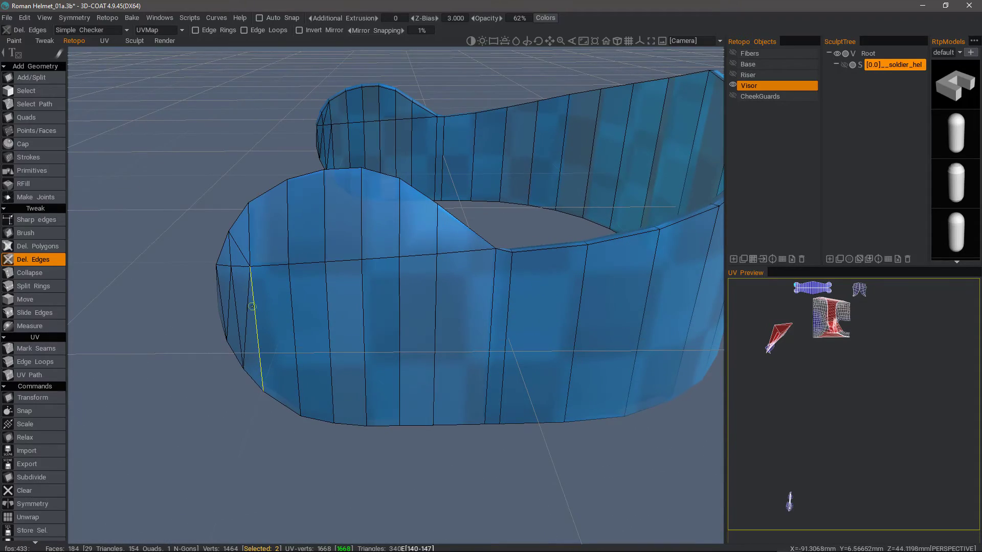
{"action": "left_click", "coordinate": [247, 309]}
{"action": "left_click", "coordinate": [227, 308]}
{"action": "left_click", "coordinate": [243, 251]}
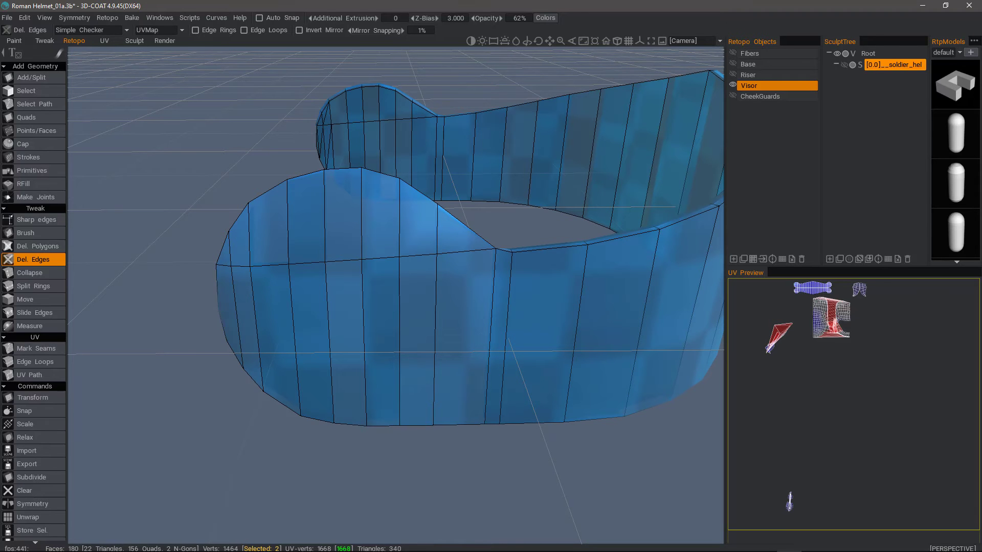
Split the Visor's outer faces with a lengthwise edge ring about halfway down their height.
{"action": "left_click_drag", "start_coordinate": [197, 244], "coordinate": [60, 306]}
{"action": "left_click", "coordinate": [38, 285]}
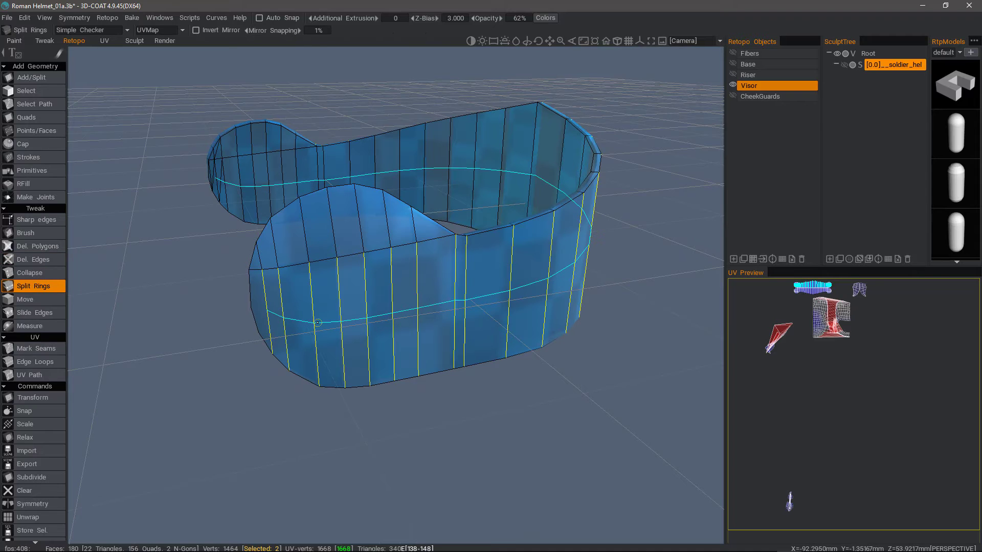
{"action": "left_click", "coordinate": [316, 323]}
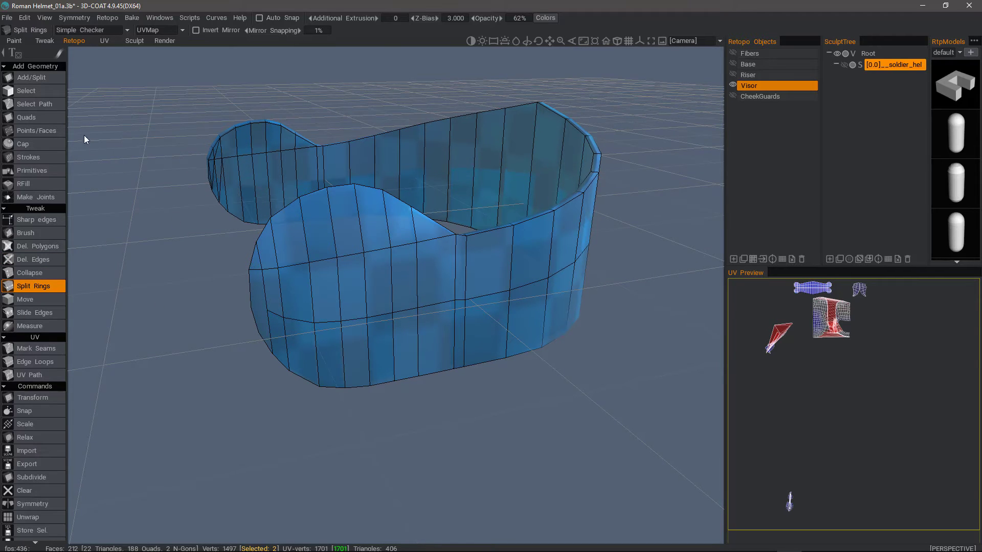
Delete the diagonal edges on the inner faces at both rounded ends of the Visor.
{"action": "left_click", "coordinate": [39, 260]}
{"action": "scroll", "coordinate": [208, 180], "scroll_direction": "up", "scroll_amount": 5}
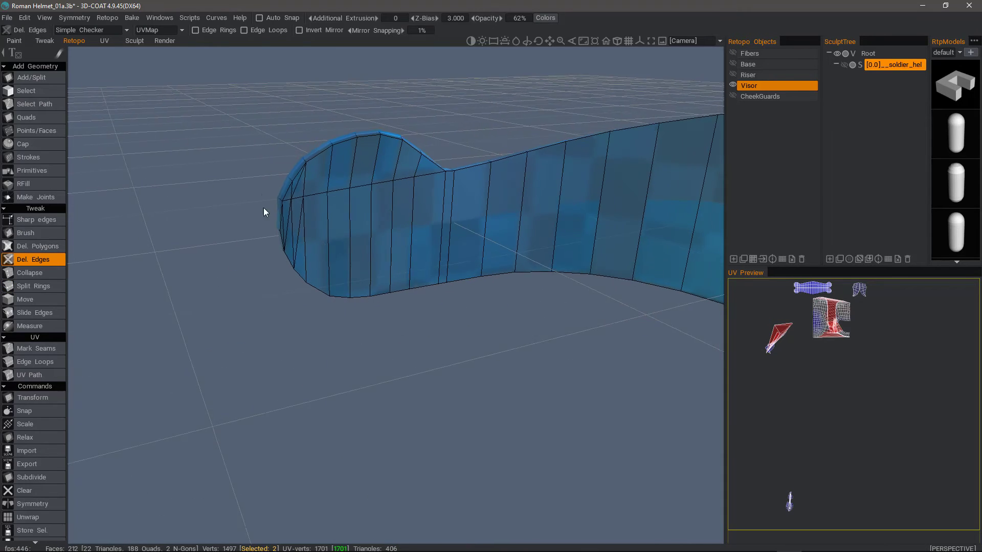
{"action": "left_click", "coordinate": [295, 221]}
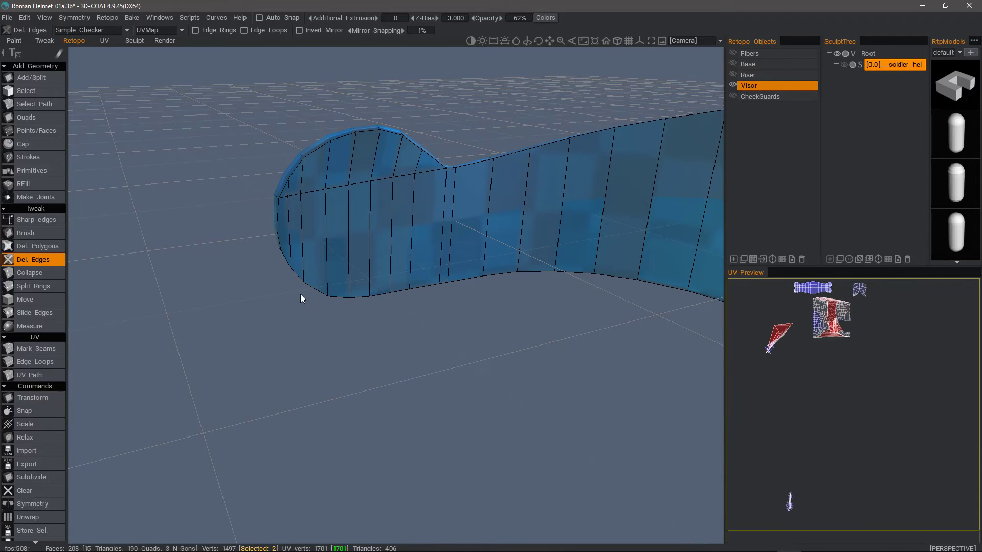
{"action": "left_click_drag", "start_coordinate": [299, 301], "coordinate": [503, 347]}
{"action": "left_click", "coordinate": [509, 339]}
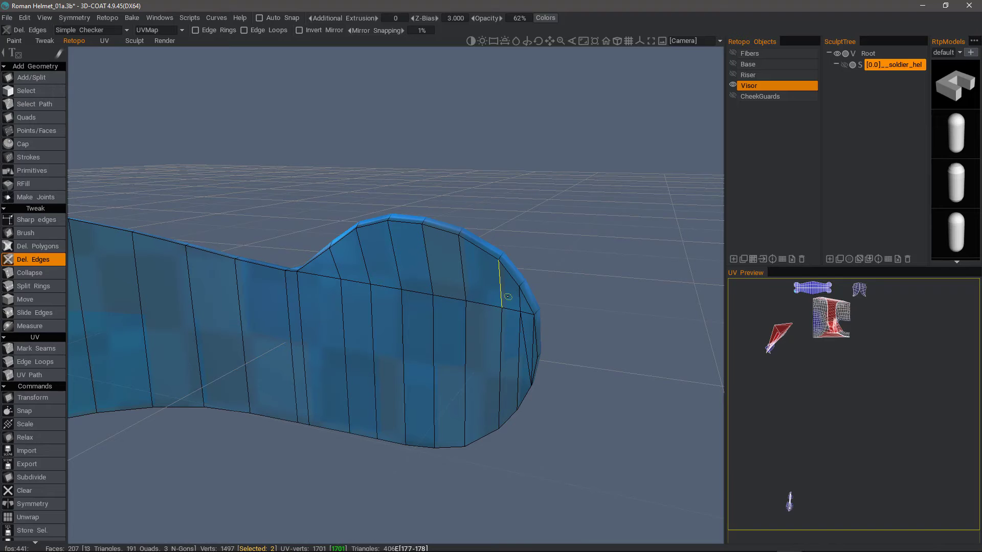
{"action": "left_click", "coordinate": [522, 332]}
{"action": "left_click", "coordinate": [532, 348]}
Split the Visor's inner faces with a matching lengthwise edge ring about halfway down their height.
{"action": "left_click_drag", "start_coordinate": [542, 428], "coordinate": [42, 293]}
{"action": "left_click", "coordinate": [46, 285]}
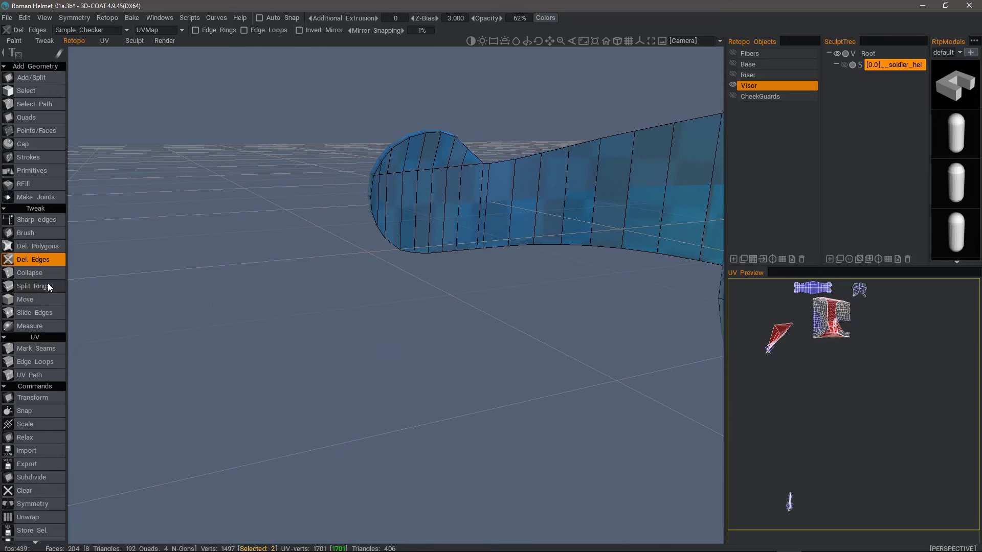
{"action": "left_click", "coordinate": [402, 207]}
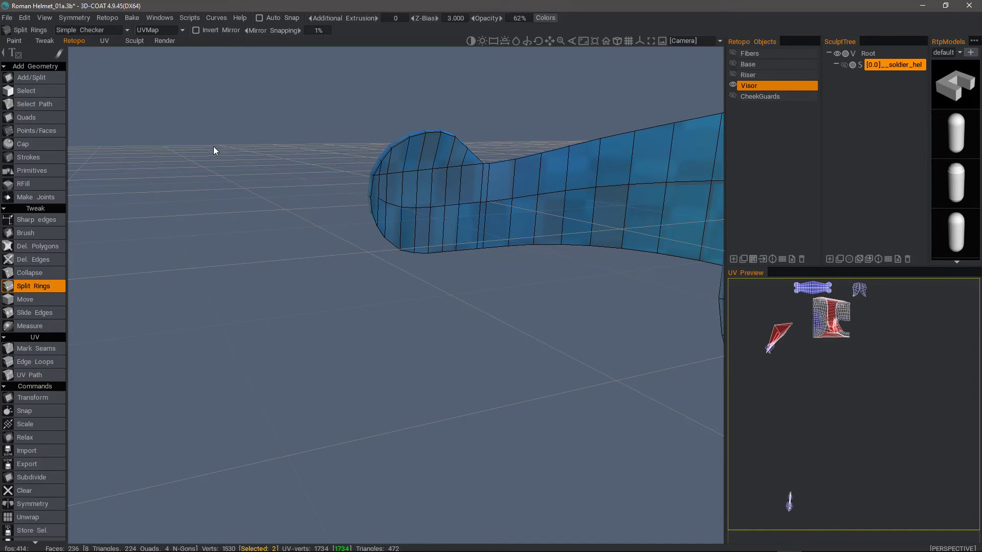
Connect the ends of the inner and outer loops to the rim at both rounded Visor ends with Add/Split.
{"action": "left_click", "coordinate": [57, 77]}
{"action": "scroll", "coordinate": [346, 221], "scroll_direction": "up", "scroll_amount": 5}
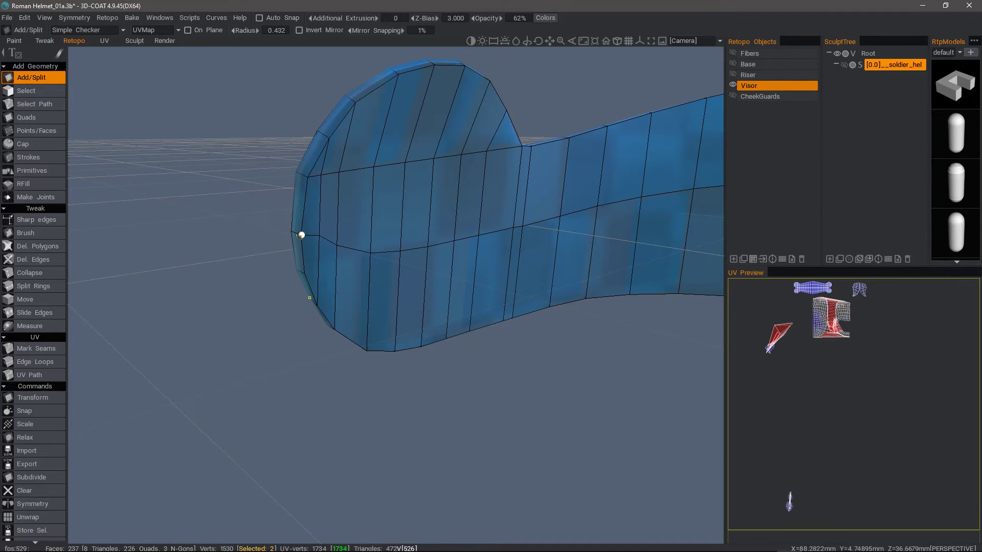
{"action": "left_click_drag", "start_coordinate": [251, 233], "coordinate": [295, 235]}
{"action": "left_click", "coordinate": [378, 229]}
{"action": "left_click", "coordinate": [391, 227]}
{"action": "left_click_drag", "start_coordinate": [367, 290], "coordinate": [307, 264], "text": "alt"}
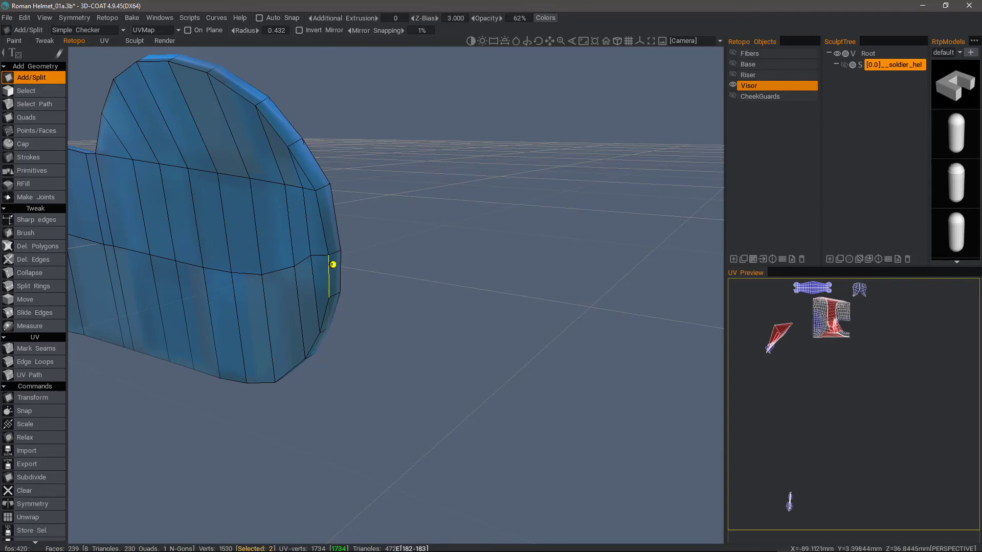
{"action": "left_click_drag", "start_coordinate": [347, 280], "coordinate": [325, 276]}
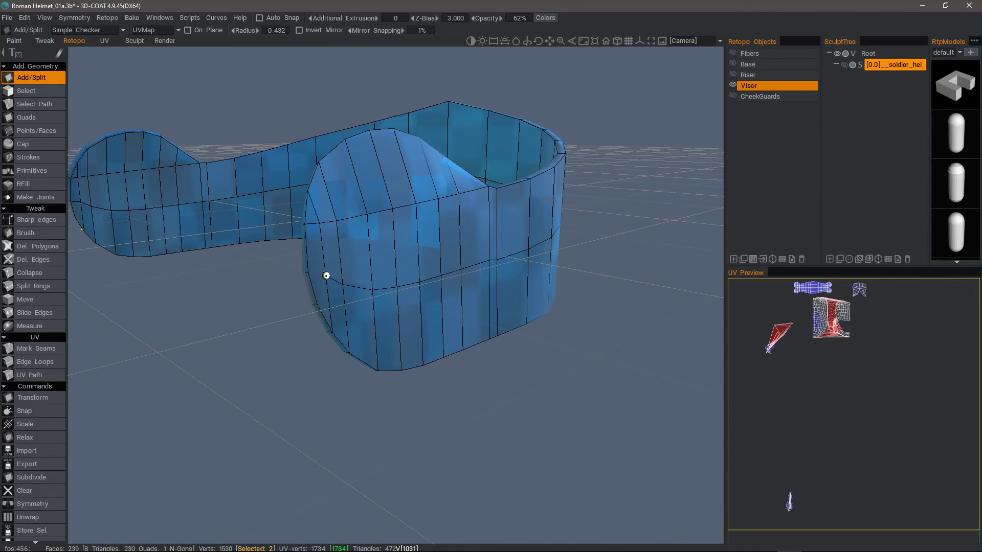
{"action": "left_click", "coordinate": [309, 273]}
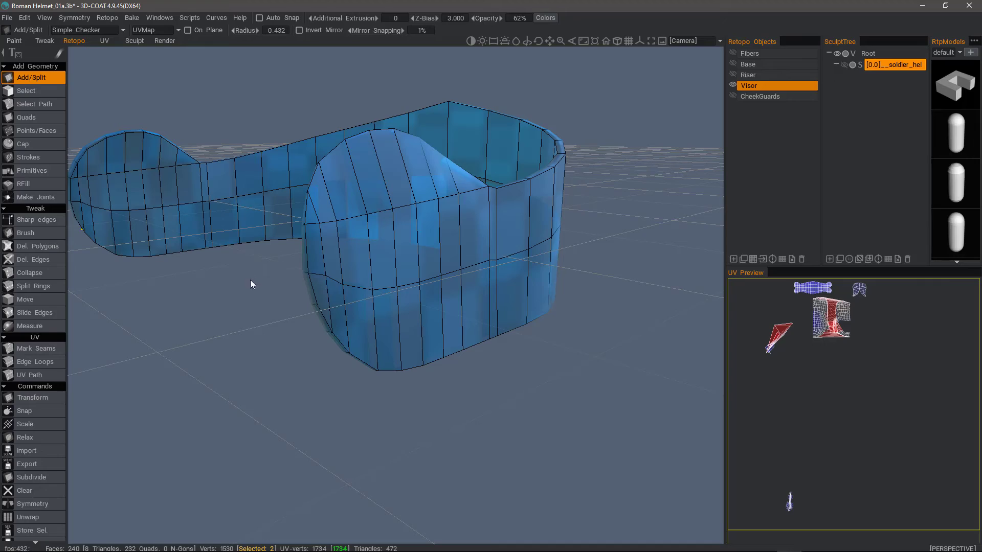
Select the Visor's sharp edges with a crease angle of 57.3, limited to the current group and UV-set.
{"action": "left_click_drag", "start_coordinate": [259, 290], "coordinate": [334, 175]}
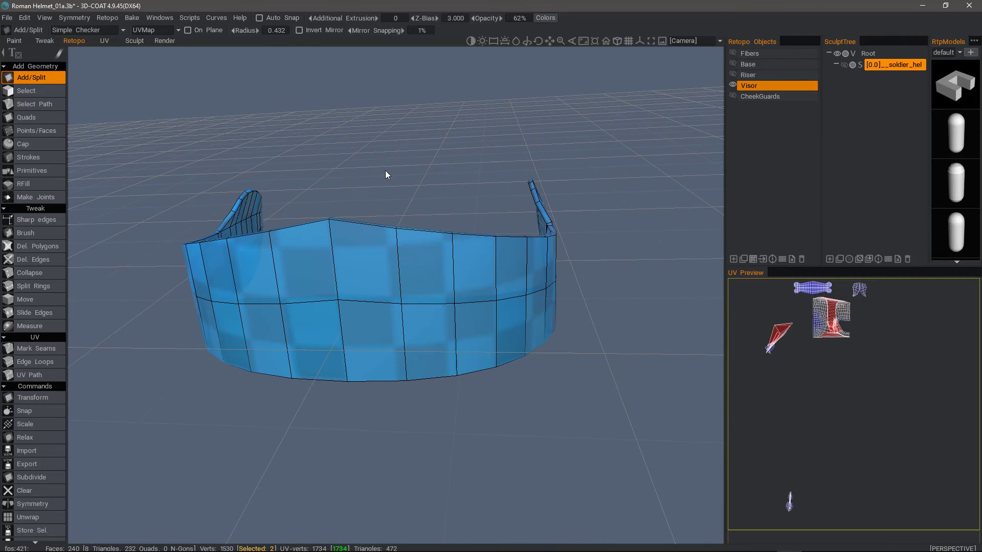
{"action": "left_click", "coordinate": [58, 92]}
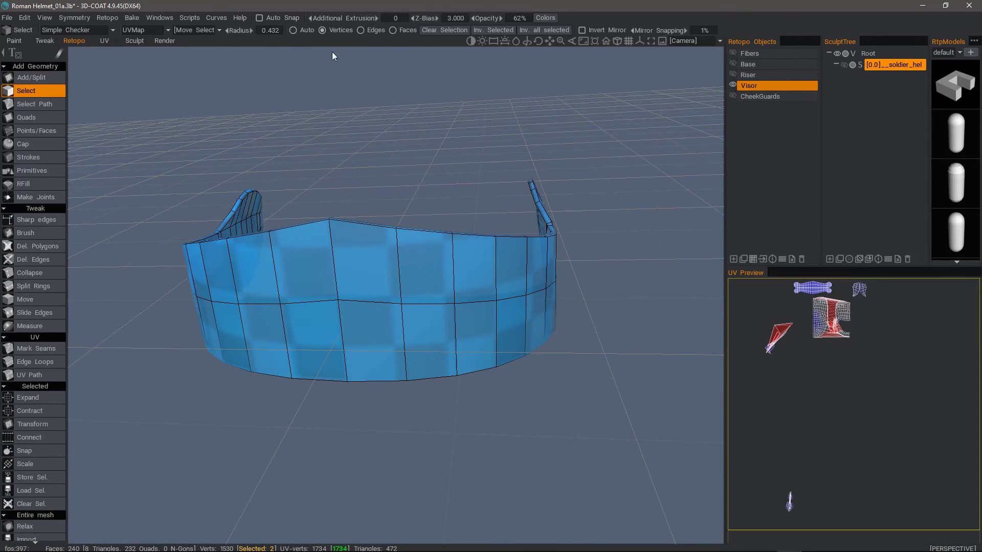
{"action": "left_click", "coordinate": [371, 31]}
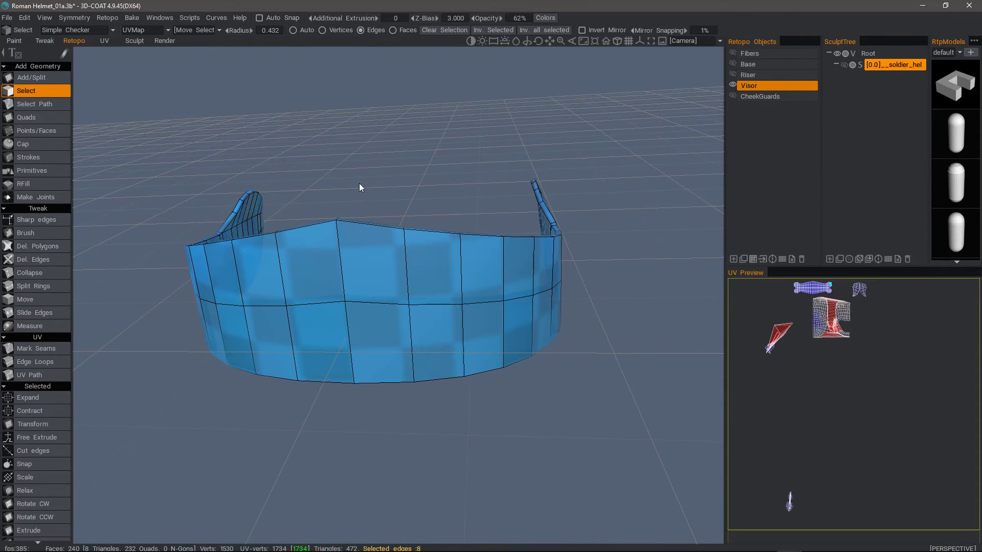
{"action": "key", "text": "space"}
{"action": "left_click", "coordinate": [337, 167]}
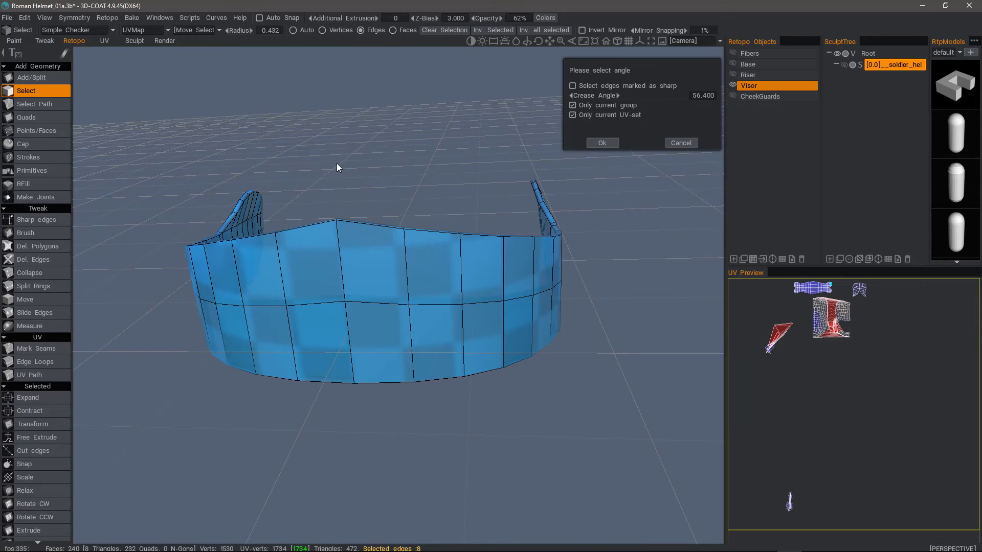
{"action": "left_click_drag", "start_coordinate": [626, 96], "coordinate": [628, 96]}
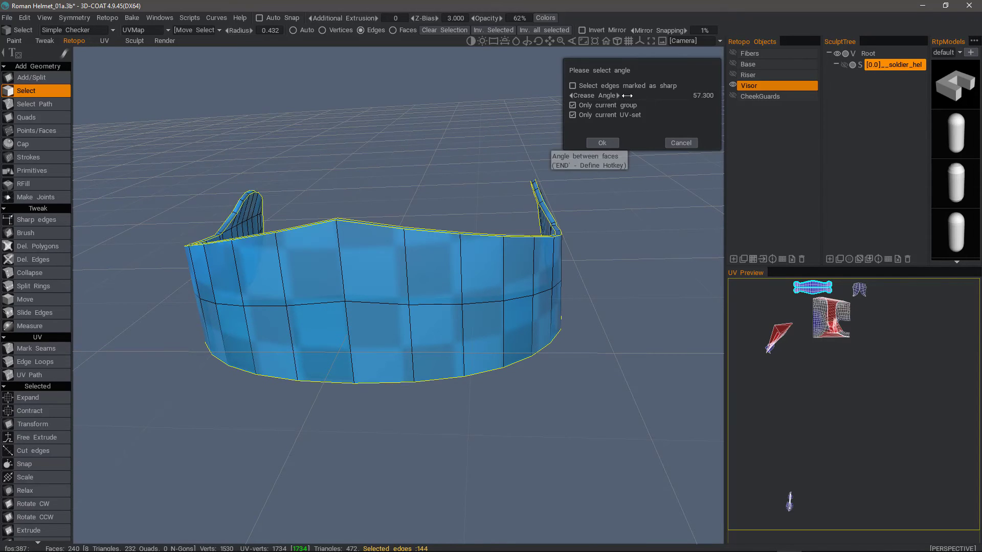
{"action": "middle_click_drag", "start_coordinate": [288, 181], "coordinate": [630, 128]}
{"action": "left_click", "coordinate": [604, 143]}
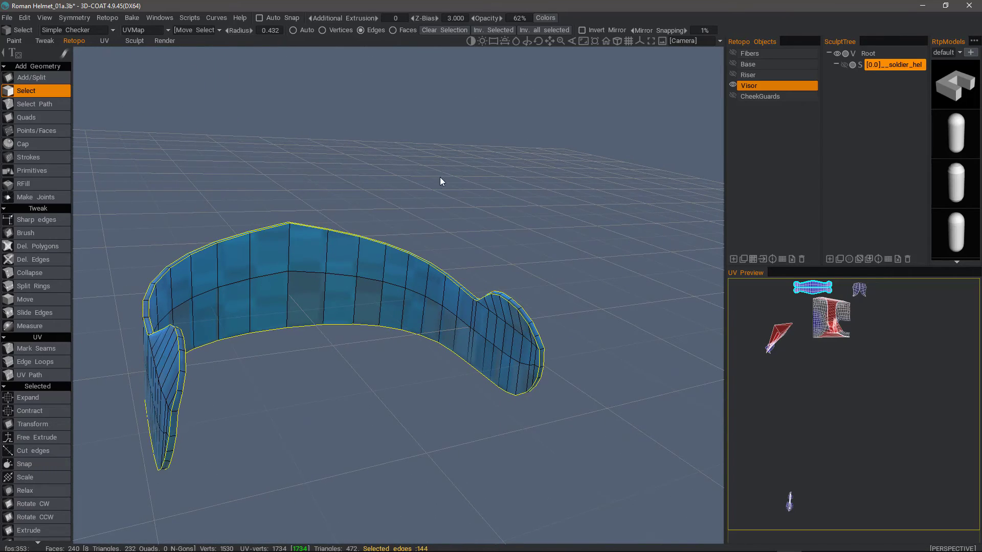
Bevel the Visor's selected sharp edges and check the new edge strips along its rim.
{"action": "key", "text": "space"}
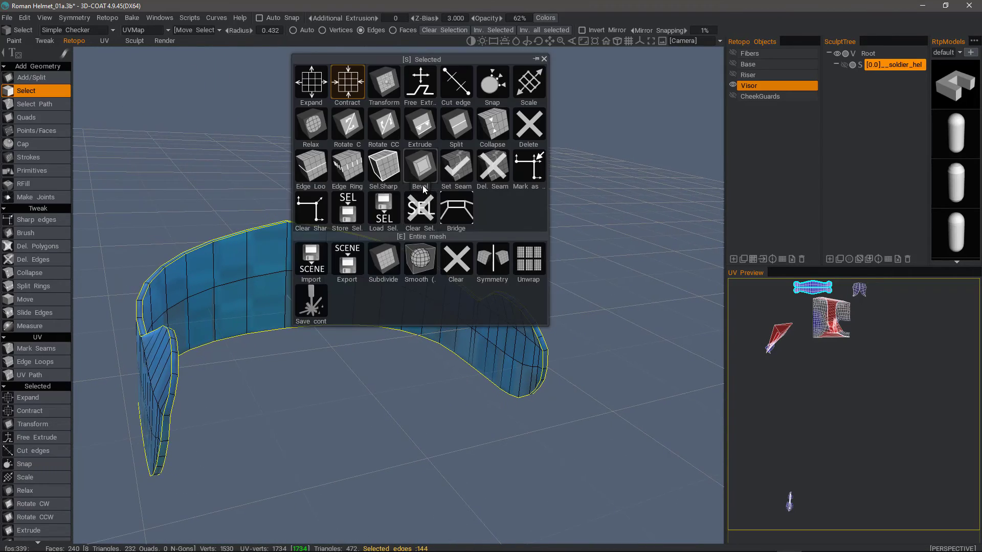
{"action": "left_click", "coordinate": [422, 172]}
{"action": "middle_click_drag", "start_coordinate": [446, 179], "coordinate": [484, 217]}
{"action": "left_click", "coordinate": [607, 125]}
{"action": "middle_click_drag", "start_coordinate": [621, 133], "coordinate": [387, 267]}
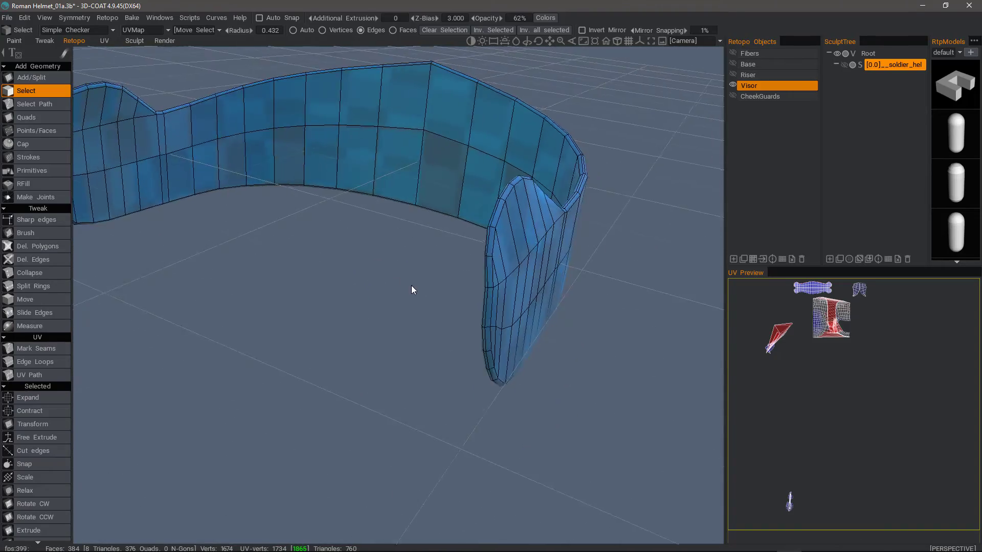
{"action": "left_click_drag", "start_coordinate": [409, 287], "coordinate": [432, 328], "text": "alt"}
{"action": "right_click_drag", "start_coordinate": [432, 328], "coordinate": [440, 394], "text": "alt"}
{"action": "left_click_drag", "start_coordinate": [440, 394], "coordinate": [383, 342], "text": "alt"}
{"action": "right_click_drag", "start_coordinate": [233, 285], "coordinate": [516, 170], "text": "alt"}
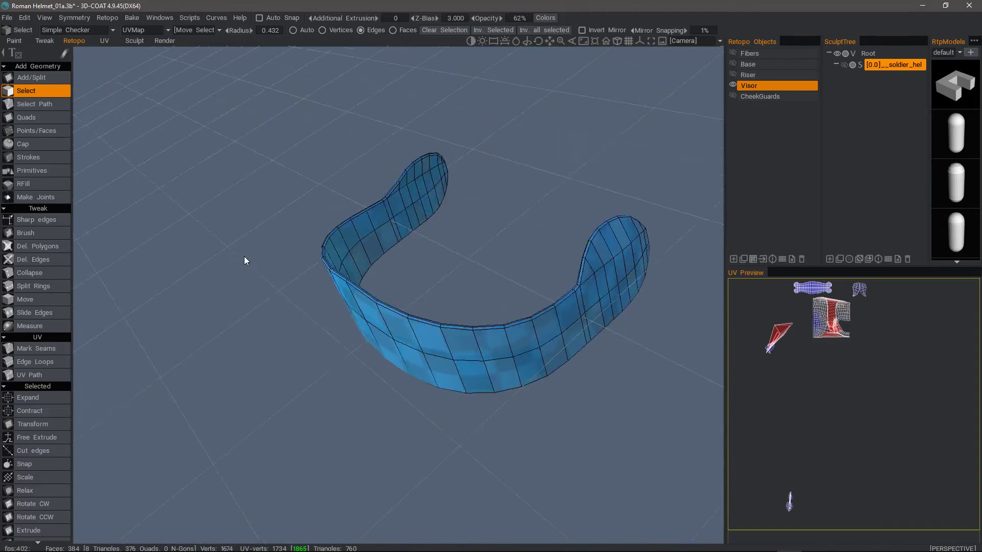
{"action": "left_click_drag", "start_coordinate": [516, 174], "coordinate": [605, 174]}
Hide the Visor group, show only the CheekGuards, and enable mirror symmetry across the X axis.
{"action": "left_click", "coordinate": [734, 85]}
{"action": "left_click", "coordinate": [732, 95]}
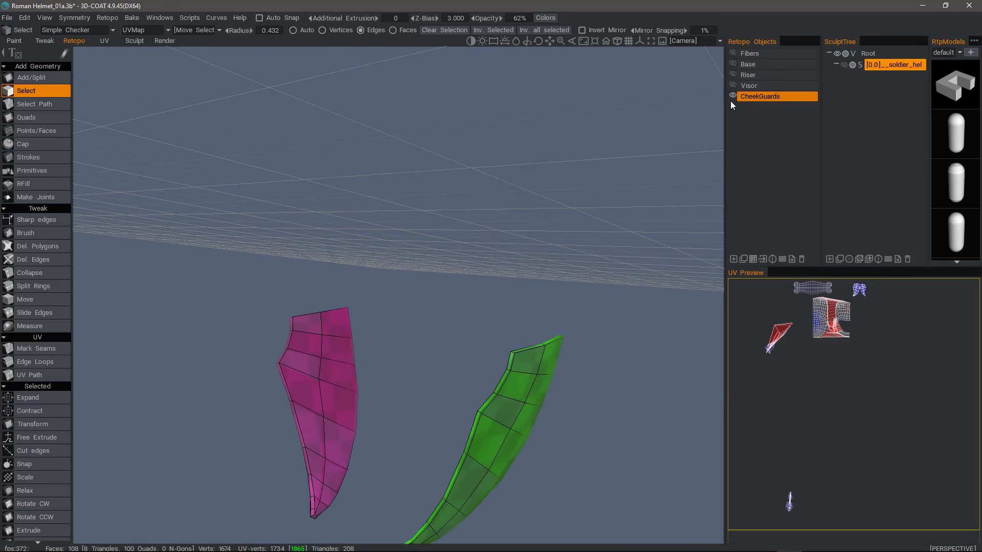
{"action": "left_click_drag", "start_coordinate": [546, 264], "coordinate": [368, 313], "text": "alt"}
{"action": "right_click_drag", "start_coordinate": [392, 322], "coordinate": [339, 328], "text": "alt"}
{"action": "left_click_drag", "start_coordinate": [339, 327], "coordinate": [342, 262], "text": "alt"}
{"action": "middle_click_drag", "start_coordinate": [342, 263], "coordinate": [337, 269], "text": "alt"}
{"action": "left_click_drag", "start_coordinate": [338, 268], "coordinate": [364, 295], "text": "alt"}
{"action": "key", "text": "s"}
{"action": "left_click", "coordinate": [259, 214]}
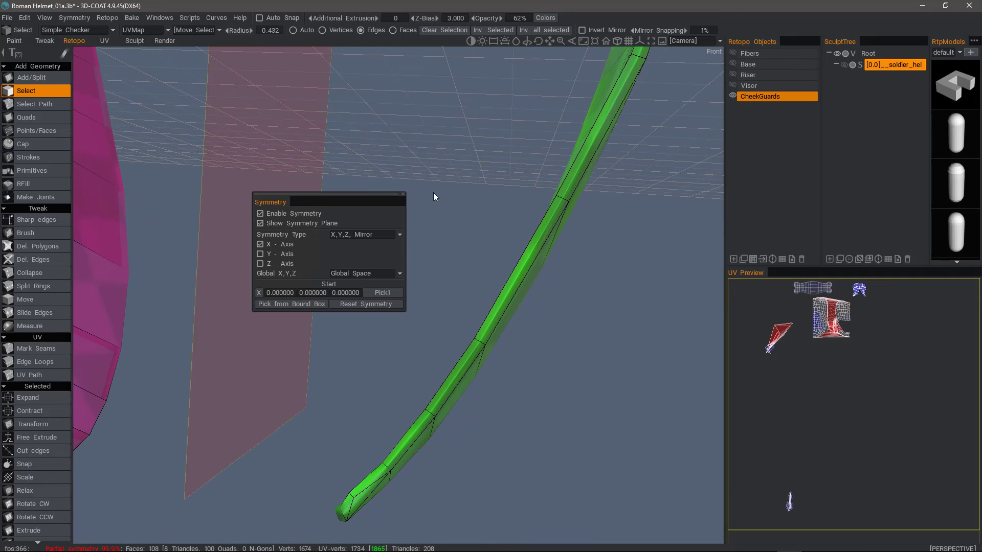
Select the sharp edges of both CheekGuards, limited to the current group and current UV-set.
{"action": "left_click_drag", "start_coordinate": [456, 183], "coordinate": [386, 272]}
{"action": "key", "text": "space"}
{"action": "left_click", "coordinate": [351, 248]}
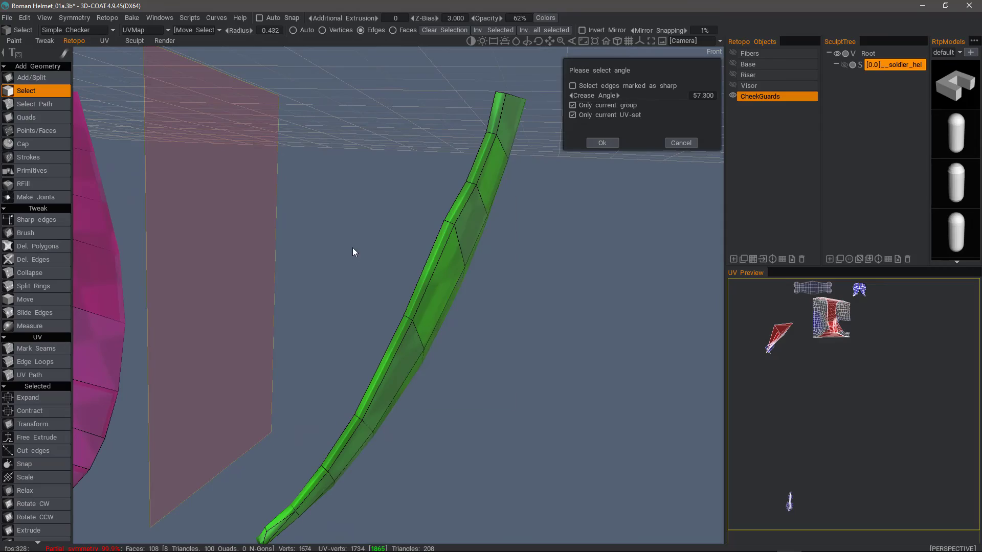
{"action": "left_click_drag", "start_coordinate": [638, 94], "coordinate": [643, 94]}
{"action": "left_click_drag", "start_coordinate": [527, 305], "coordinate": [441, 211]}
{"action": "left_click", "coordinate": [604, 143]}
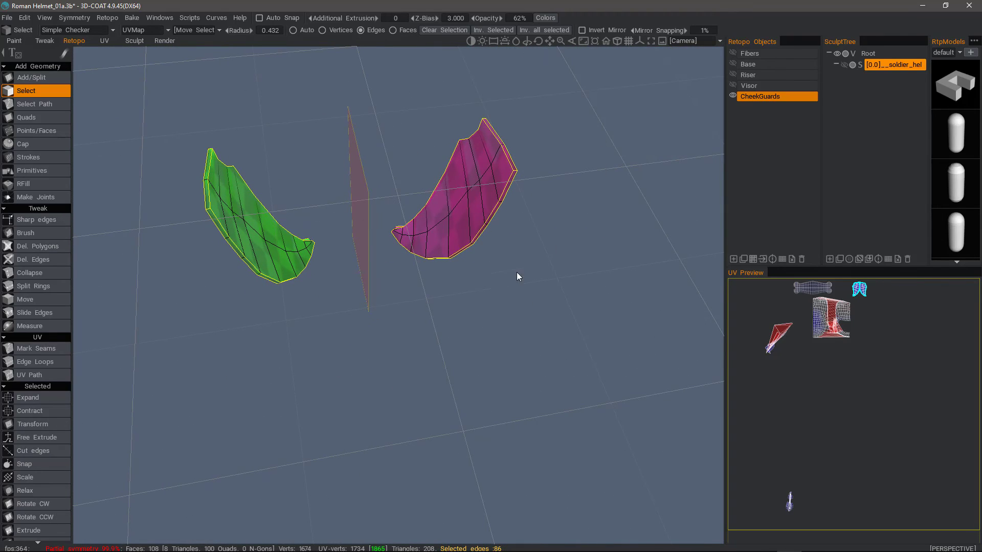
Bevel the selected sharp edges around both CheekGuards.
{"action": "key", "text": "space"}
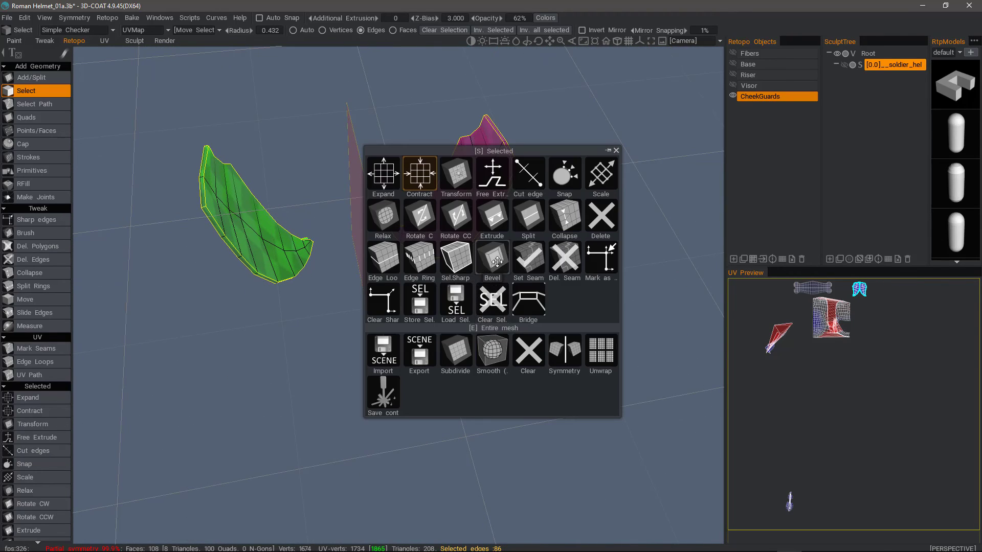
{"action": "left_click", "coordinate": [501, 268]}
{"action": "left_click_drag", "start_coordinate": [564, 174], "coordinate": [507, 280]}
{"action": "left_click", "coordinate": [601, 124]}
{"action": "left_click_drag", "start_coordinate": [600, 125], "coordinate": [334, 296]}
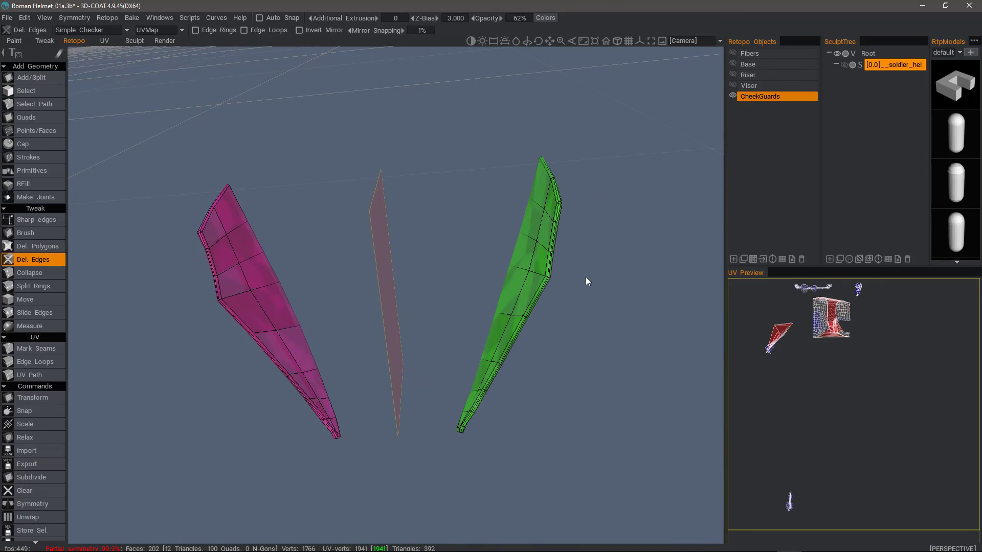
Turn off symmetry and show the Visor, Riser, Base and Fibers groups together with the CheekGuards.
{"action": "key", "text": "s"}
{"action": "left_click", "coordinate": [617, 282]}
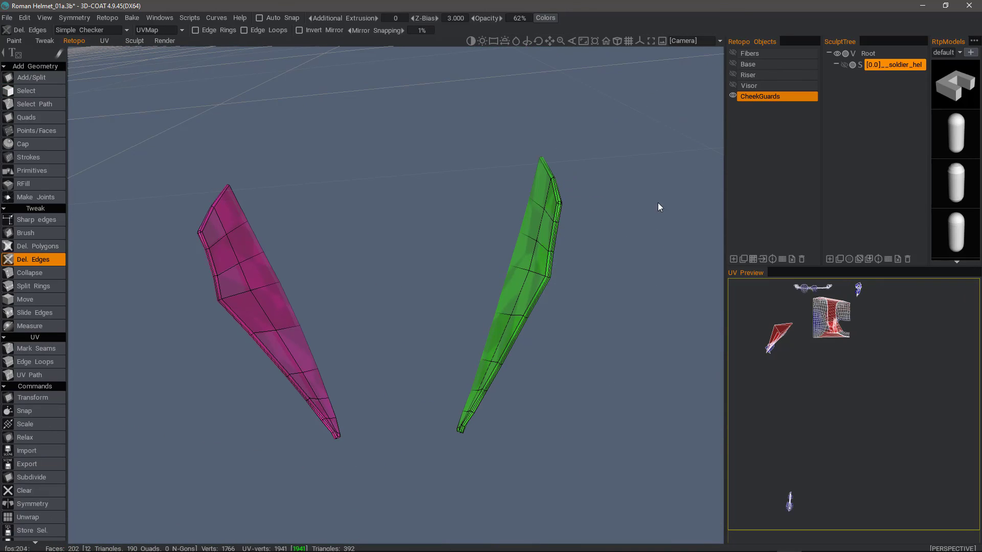
{"action": "left_click", "coordinate": [733, 85]}
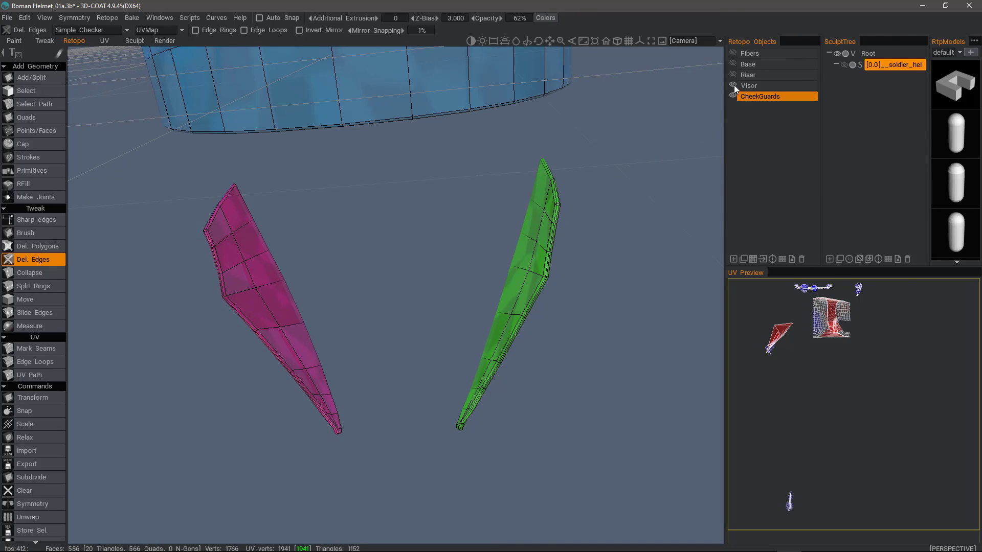
{"action": "left_click", "coordinate": [733, 63]}
{"action": "left_click", "coordinate": [734, 52]}
{"action": "left_click_drag", "start_coordinate": [699, 87], "coordinate": [681, 99]}
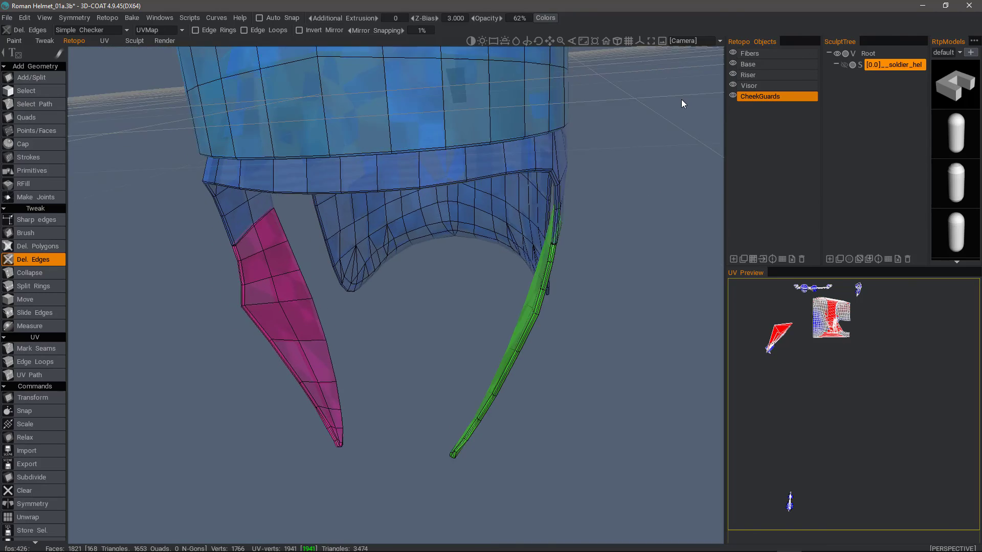
{"action": "right_click_drag", "start_coordinate": [682, 99], "coordinate": [588, 285]}
{"action": "left_click_drag", "start_coordinate": [588, 285], "coordinate": [572, 301]}
{"action": "middle_click_drag", "start_coordinate": [572, 301], "coordinate": [567, 303]}
{"action": "left_click_drag", "start_coordinate": [567, 302], "coordinate": [221, 198]}
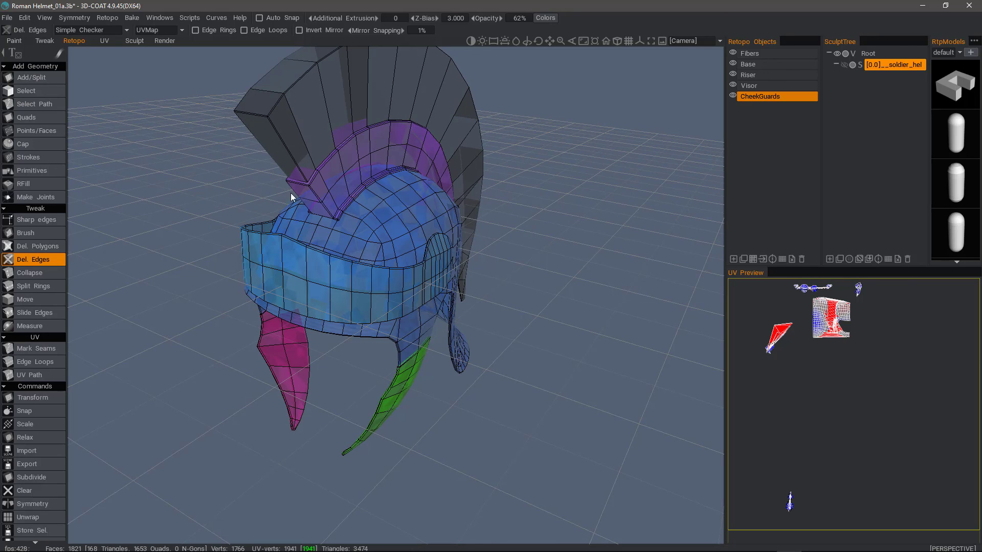